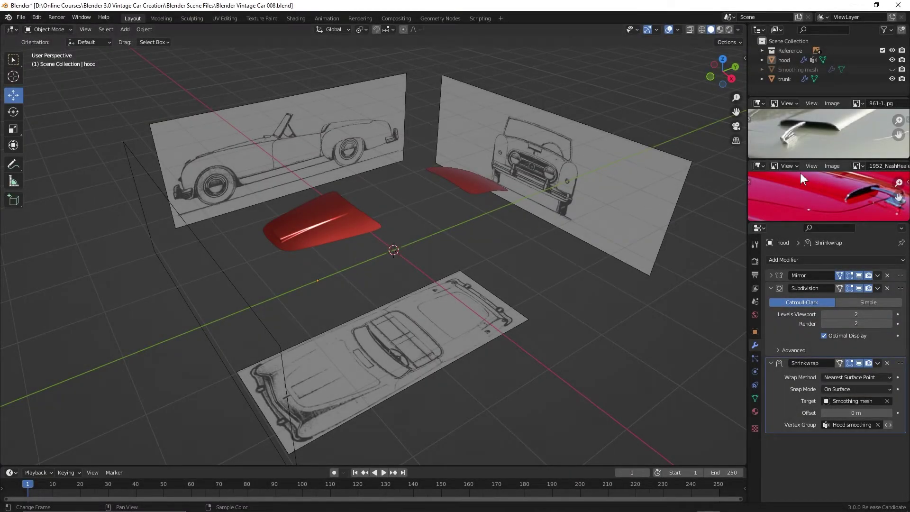
# - Merge the red car photo's image area into the properties area and enlarge the remaining photo area
pyautogui.click(779, 222)
pyautogui.click(779, 221)
pyautogui.rightClick(779, 221)
pyautogui.click(758, 247)
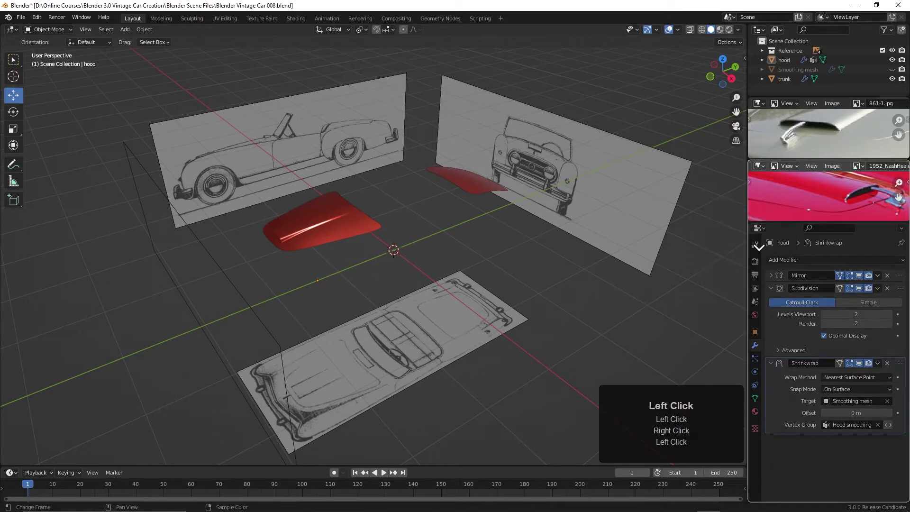
pyautogui.click(807, 196)
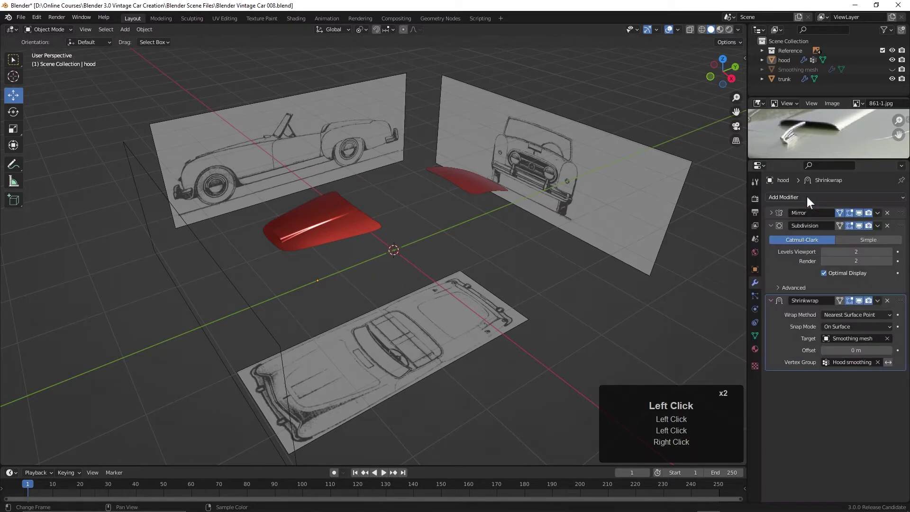
pyautogui.moveTo(807, 160); pyautogui.dragTo(807, 189)
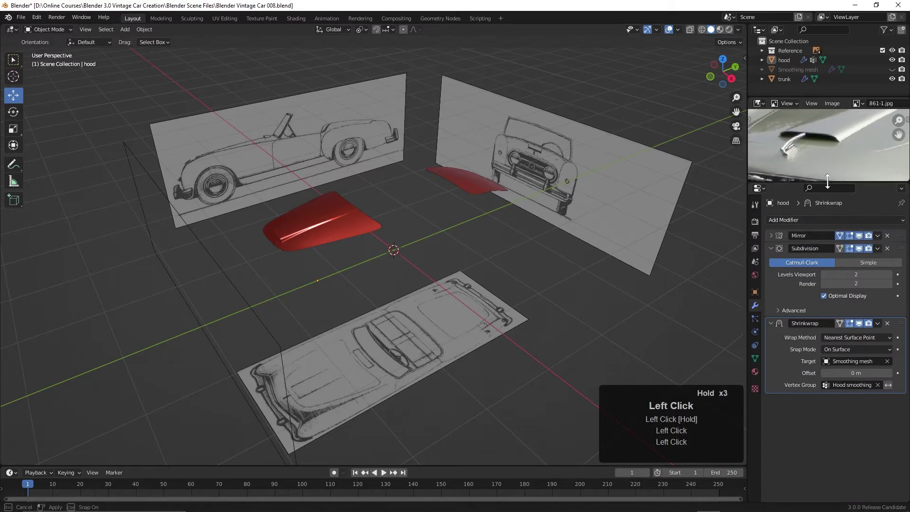
# - Open the reference photo 407843.jpg in the image editor and frame the whole car
pyautogui.click(830, 104)
pyautogui.click(780, 125)
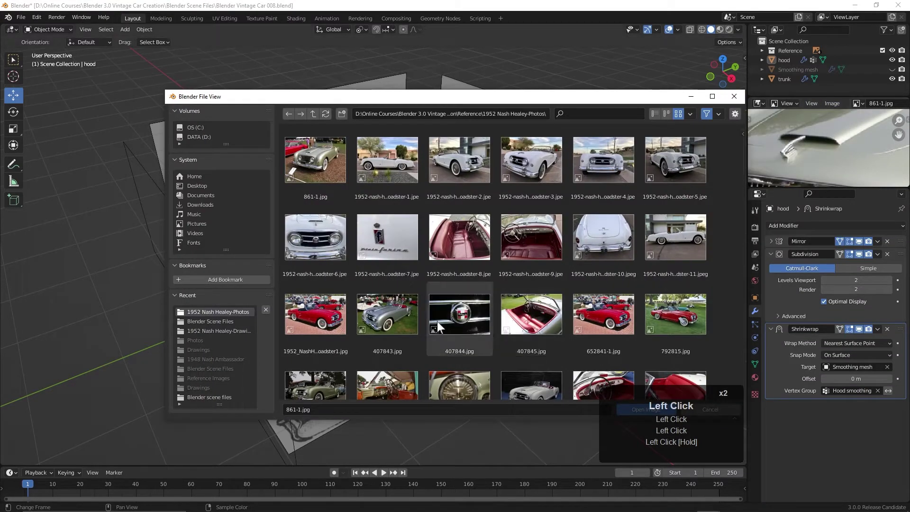
pyautogui.doubleClick(387, 323)
pyautogui.scroll(-3, 810, 156)
pyautogui.moveTo(809, 156); pyautogui.dragTo(788, 171, button='middle')
pyautogui.scroll(-1, 823, 149)
pyautogui.scroll(-2, 819, 160)
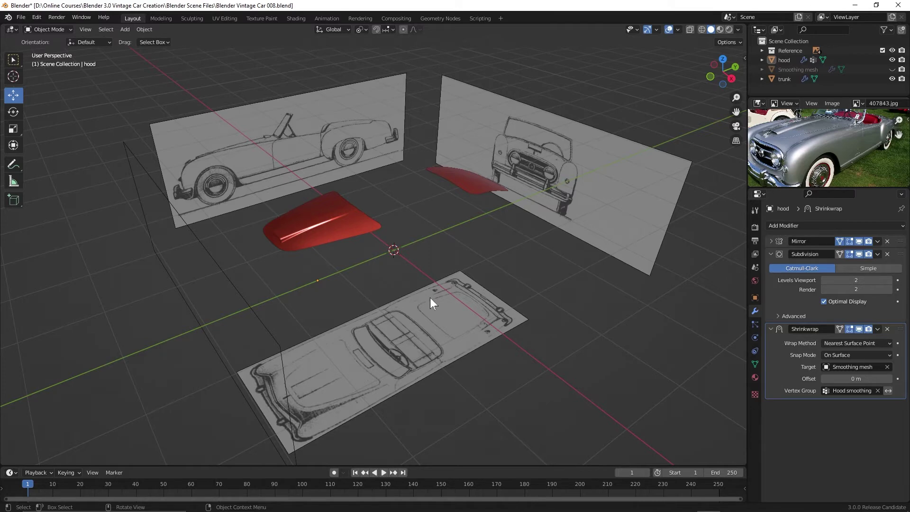
# - Hide the hood and trunk objects in the viewport
pyautogui.keyDown('shift'); pyautogui.moveTo(505, 278); pyautogui.dragTo(465, 308, button='middle'); pyautogui.keyUp('shift')
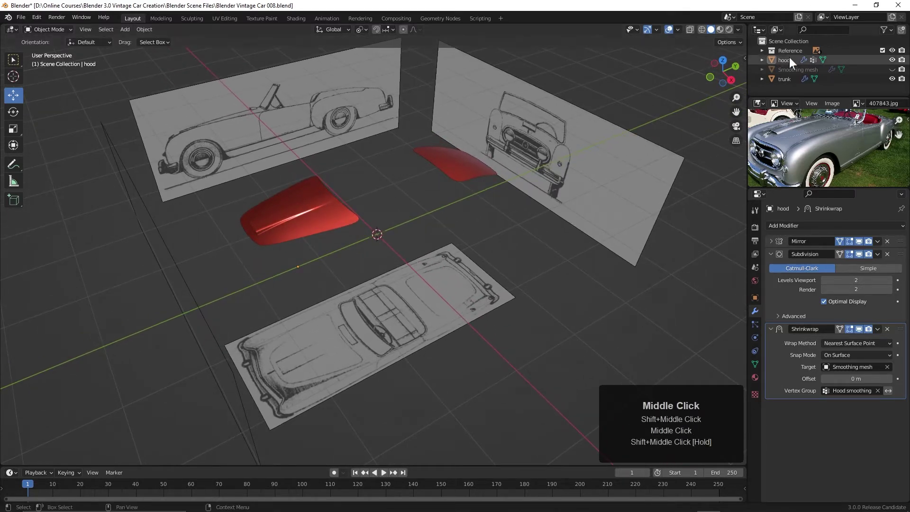
pyautogui.click(892, 60)
pyautogui.click(891, 79)
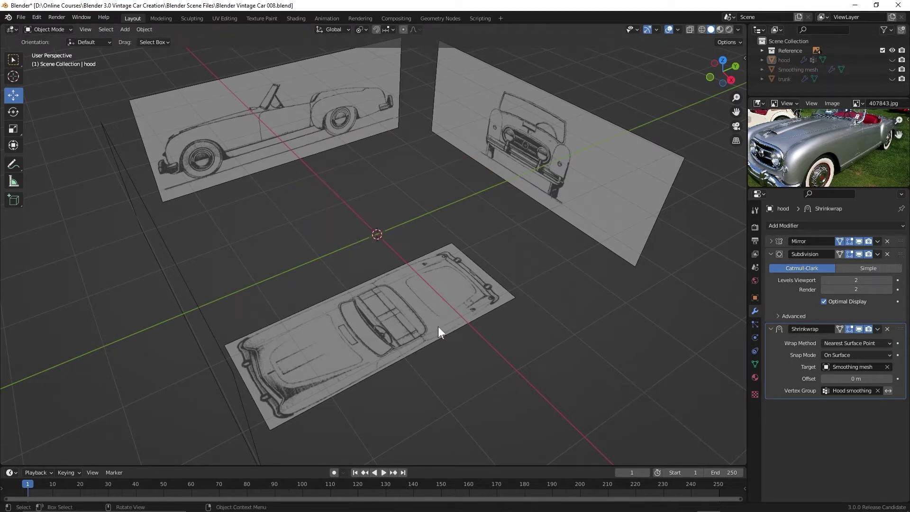
# - Add a mesh plane at the 3D cursor and switch the viewport lighting to Studio
pyautogui.hotkey('shift', 'a')
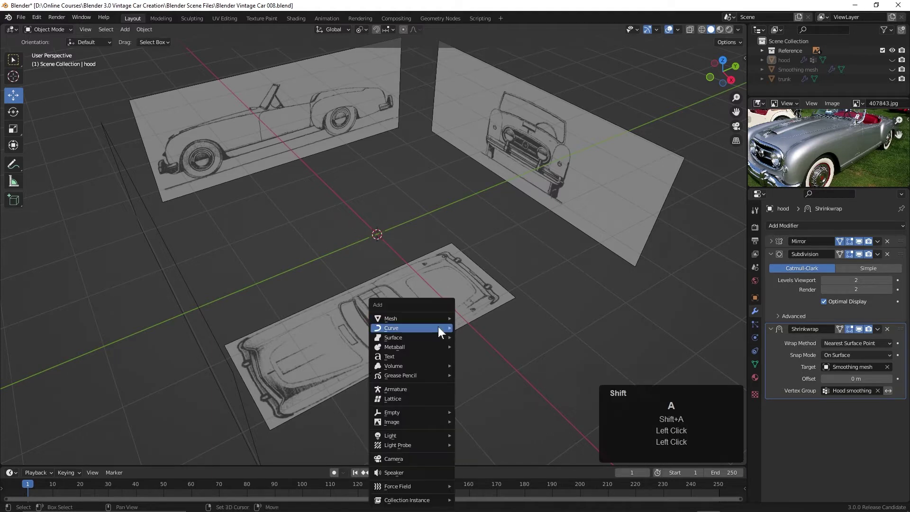
pyautogui.moveTo(432, 326)
pyautogui.click(480, 320)
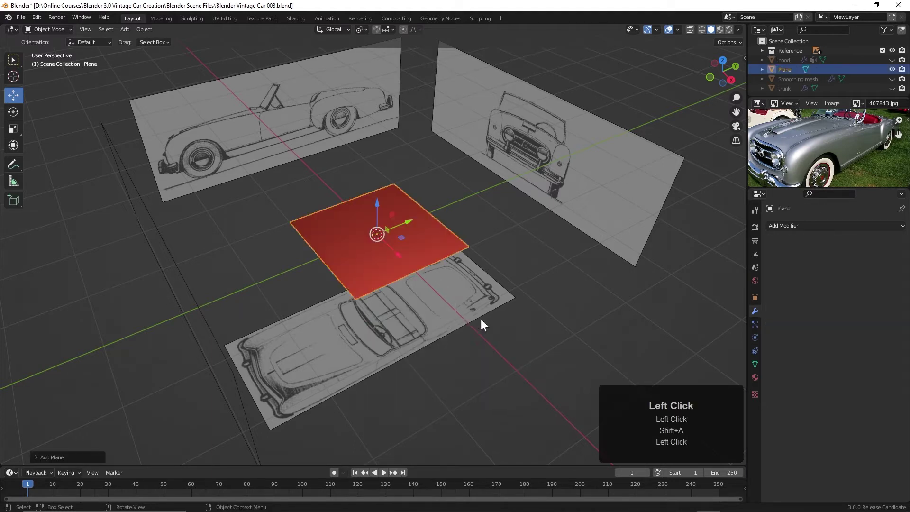
pyautogui.click(736, 29)
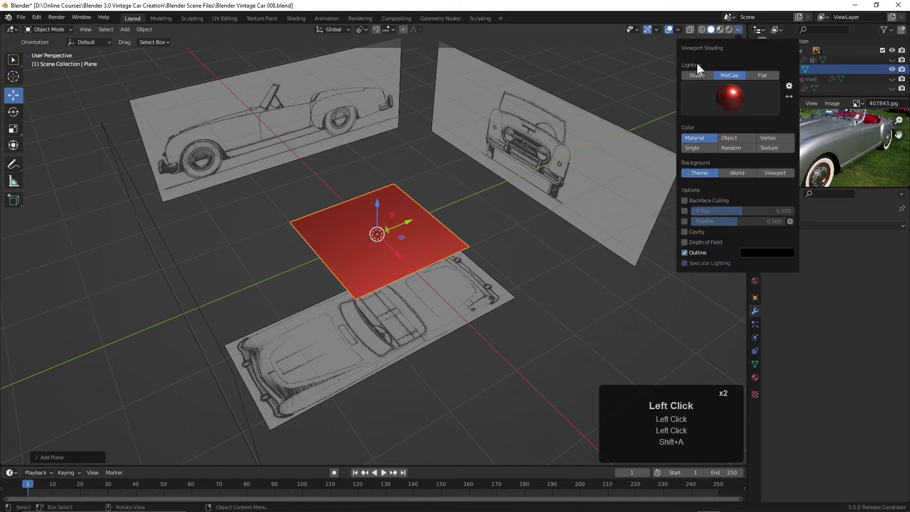
pyautogui.click(690, 73)
# - Merge all of the plane's vertices at center into a single vertex
pyautogui.moveTo(411, 300); pyautogui.dragTo(425, 314, button='middle')
pyautogui.scroll(4, 411, 308)
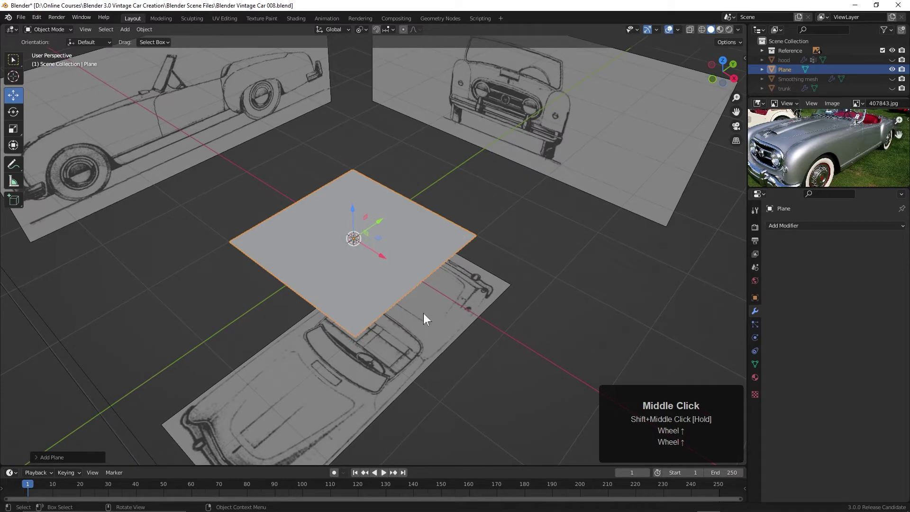
pyautogui.press('Tab')
pyautogui.moveTo(444, 303); pyautogui.dragTo(500, 307, button='middle')
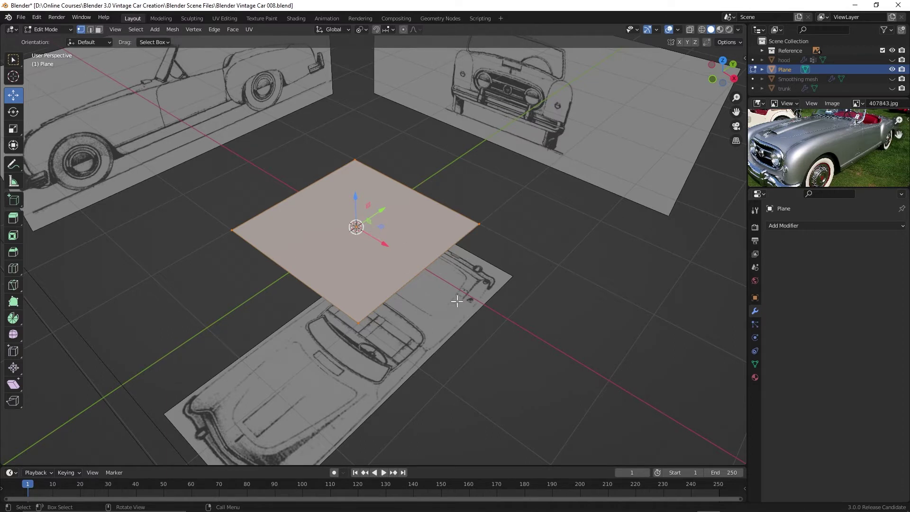
pyautogui.press('m')
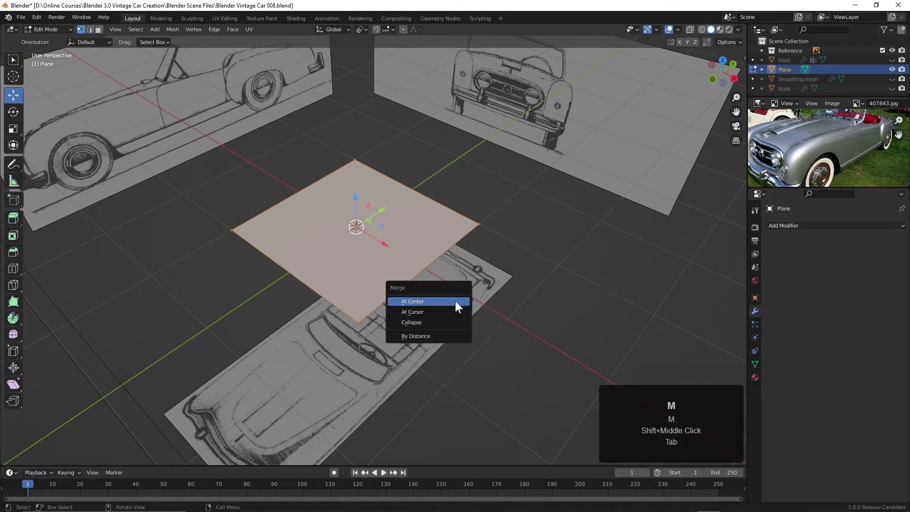
pyautogui.click(425, 302)
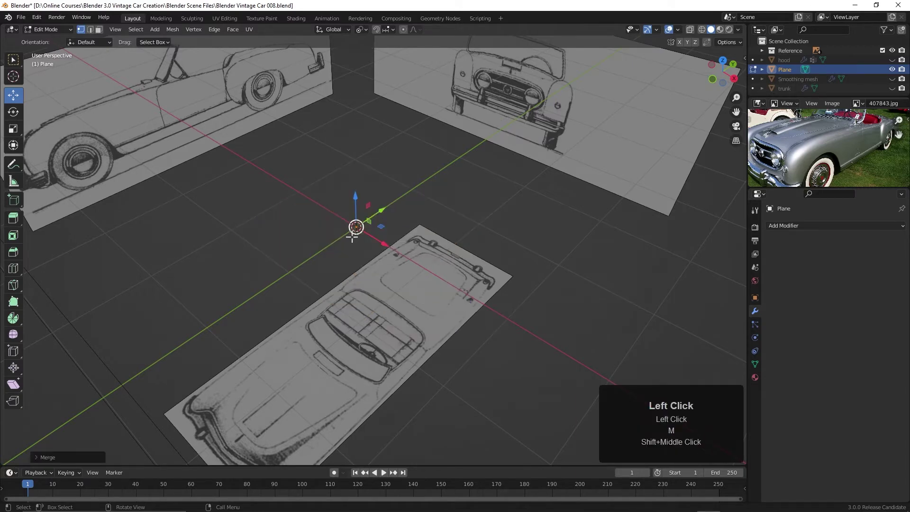
# - Switch to quad view and move the vertex forward and up to the underside of the front bumper in the side drawing
pyautogui.scroll(5, 355, 234)
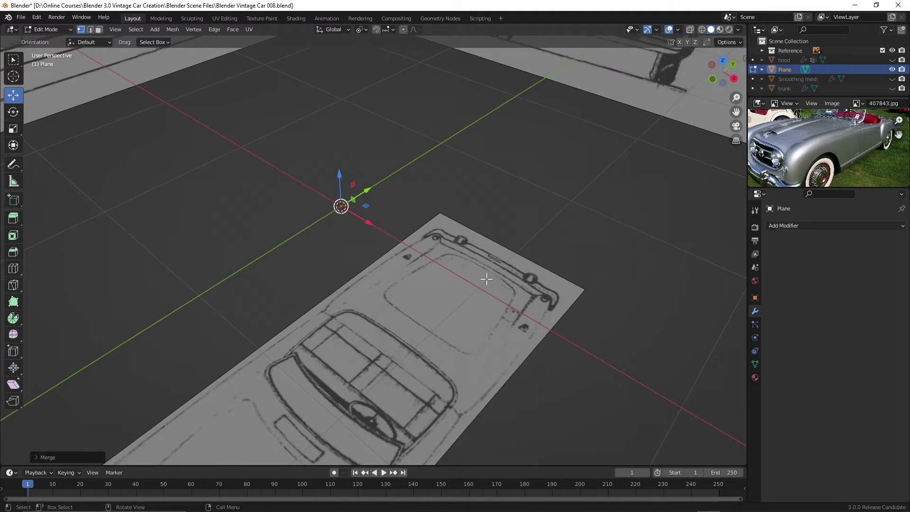
pyautogui.hotkey('ctrl', 'alt', 'q')
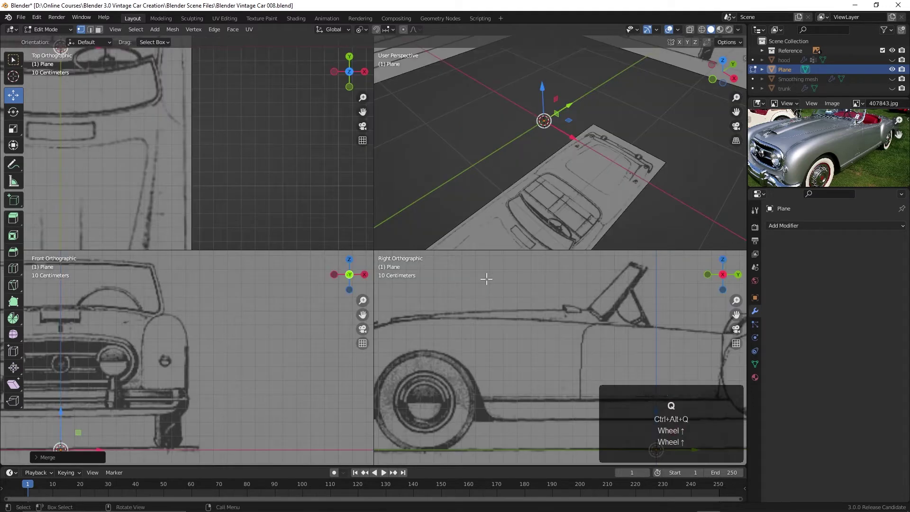
pyautogui.scroll(-1, 172, 372)
pyautogui.keyDown('shift'); pyautogui.moveTo(170, 374); pyautogui.dragTo(209, 356, button='middle'); pyautogui.keyUp('shift')
pyautogui.scroll(2, 126, 426)
pyautogui.scroll(-2, 472, 400)
pyautogui.keyDown('shift'); pyautogui.moveTo(472, 401); pyautogui.dragTo(520, 313, button='middle'); pyautogui.keyUp('shift')
pyautogui.moveTo(664, 351); pyautogui.dragTo(448, 357)
pyautogui.scroll(1, 448, 357)
pyautogui.keyDown('shift'); pyautogui.moveTo(449, 357); pyautogui.dragTo(531, 354, button='middle'); pyautogui.keyUp('shift')
pyautogui.moveTo(464, 308); pyautogui.dragTo(464, 288)
pyautogui.click(463, 288)
# - Move the vertex back to the fender's lower edge between the bumper and front wheel in the side drawing
pyautogui.scroll(3, 477, 317)
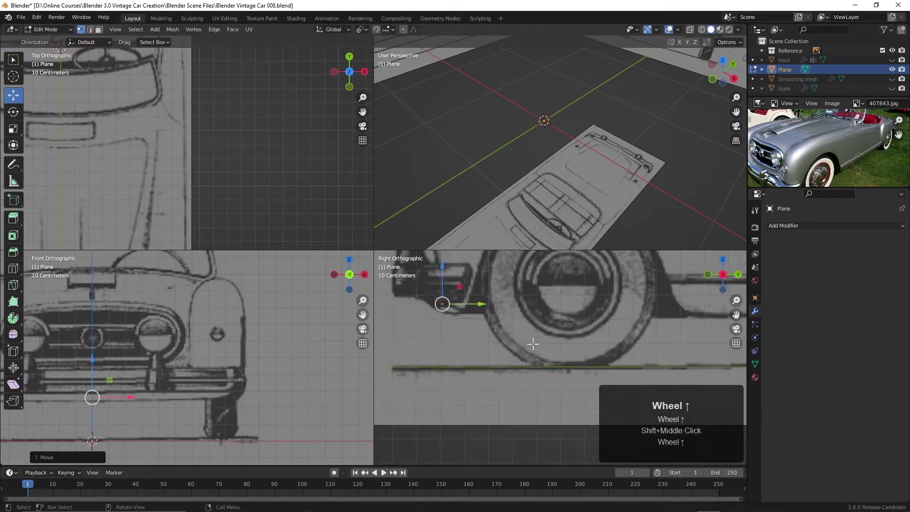
pyautogui.keyDown('shift'); pyautogui.moveTo(536, 332); pyautogui.dragTo(576, 393, button='middle'); pyautogui.keyUp('shift')
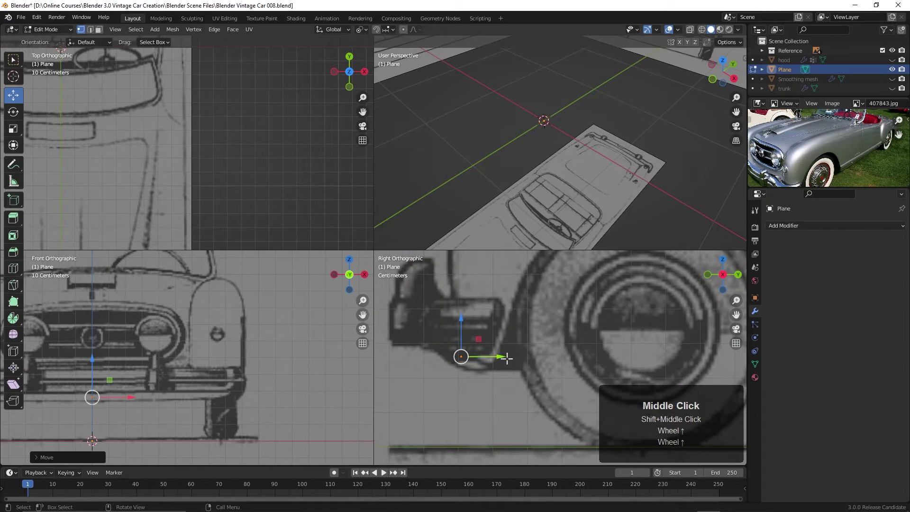
pyautogui.press('g')
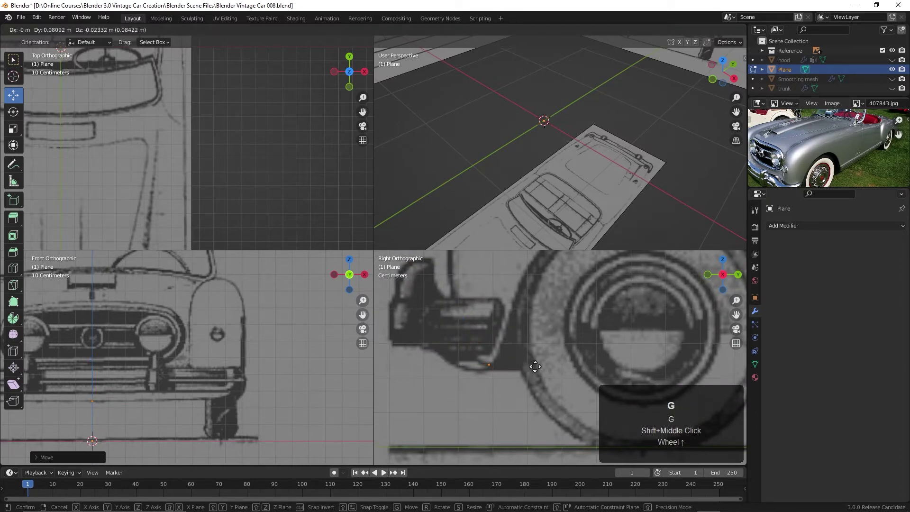
pyautogui.click(532, 366)
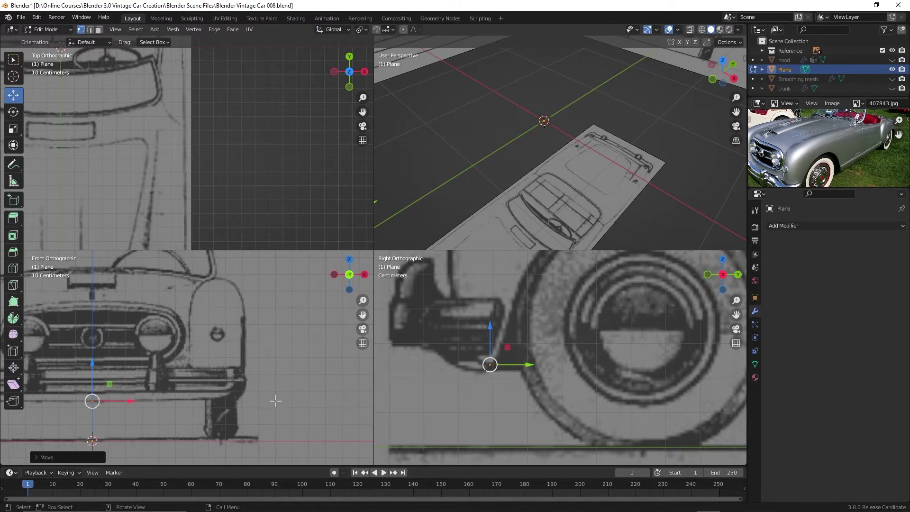
# - Move the vertex along X to the area beneath the outer end of the bumper in the front drawing
pyautogui.moveTo(141, 401); pyautogui.dragTo(257, 398)
pyautogui.scroll(2, 214, 347)
pyautogui.keyDown('shift'); pyautogui.moveTo(213, 348); pyautogui.dragTo(214, 360, button='middle'); pyautogui.keyUp('shift')
pyautogui.click(267, 434)
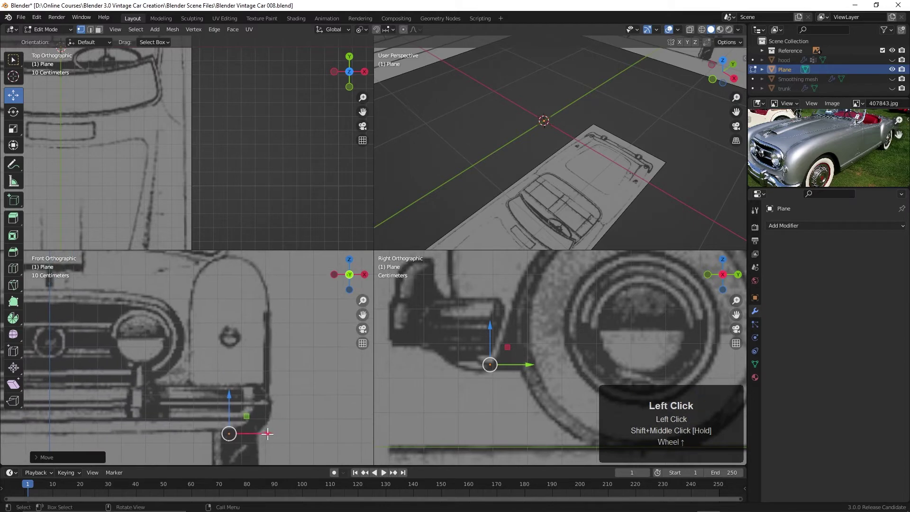
pyautogui.moveTo(267, 433); pyautogui.dragTo(269, 434)
# - Shift the vertex slightly inward along X to line up with the fender in the top drawing
pyautogui.scroll(-2, 207, 206)
pyautogui.keyDown('shift'); pyautogui.moveTo(214, 204); pyautogui.dragTo(226, 174, button='middle'); pyautogui.keyUp('shift')
pyautogui.scroll(2, 253, 164)
pyautogui.scroll(3, 247, 187)
pyautogui.keyDown('shift'); pyautogui.moveTo(269, 205); pyautogui.dragTo(237, 164, button='middle'); pyautogui.keyUp('shift')
pyautogui.keyDown('shift'); pyautogui.moveTo(252, 197); pyautogui.dragTo(262, 203, button='middle'); pyautogui.keyUp('shift')
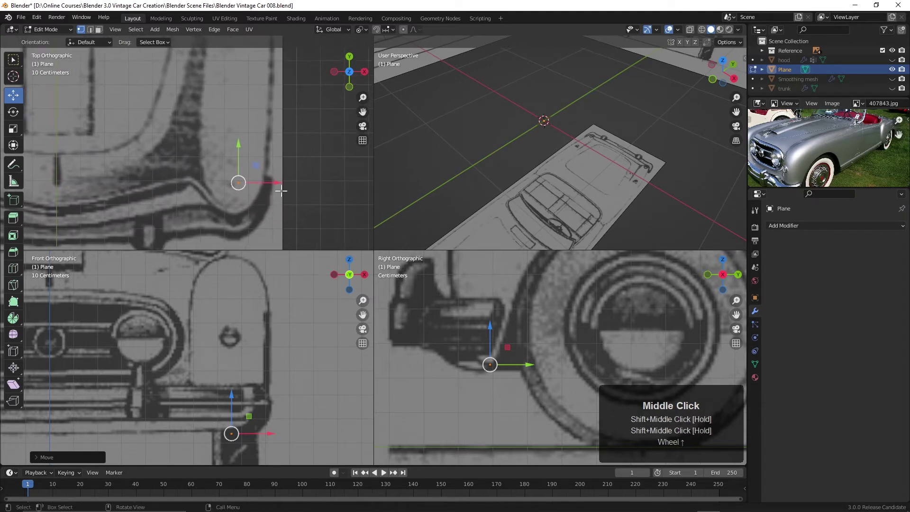
pyautogui.moveTo(280, 185); pyautogui.dragTo(277, 184)
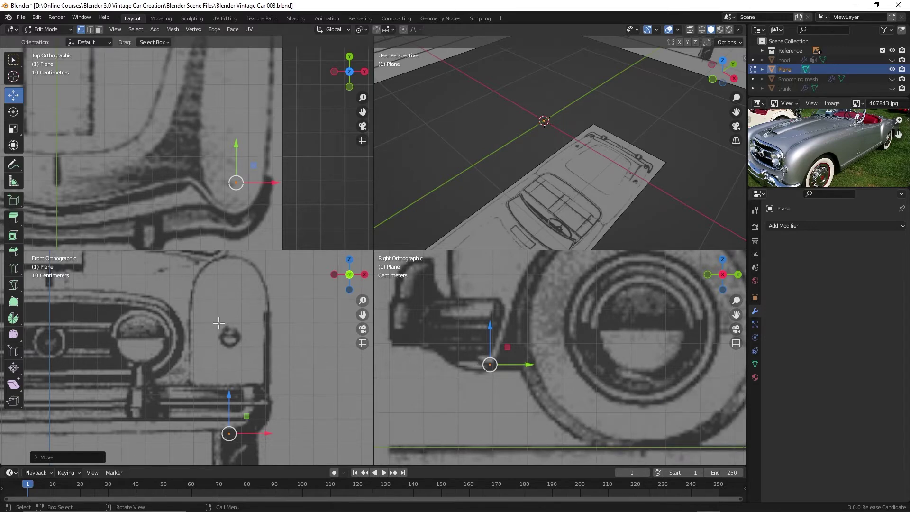
# - Select the front reference image and set its Y offset to -0.51
pyautogui.press('Tab')
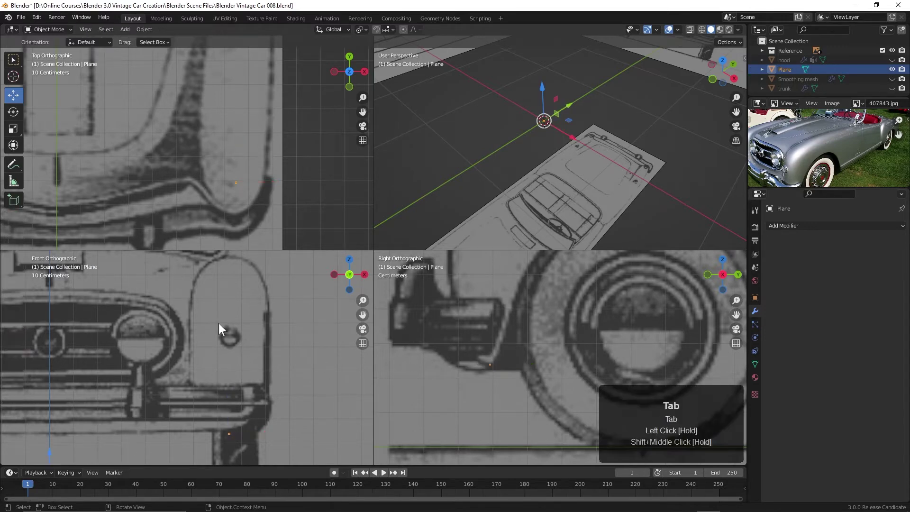
pyautogui.click(761, 50)
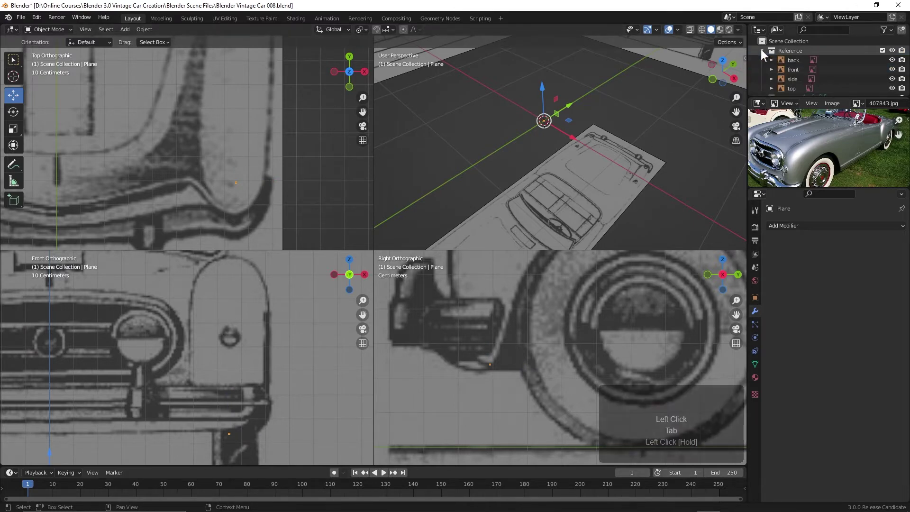
pyautogui.click(792, 70)
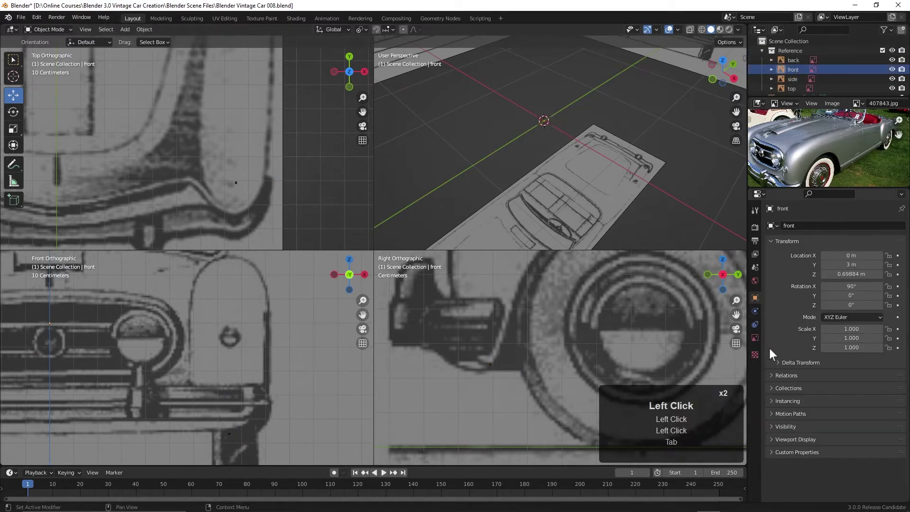
pyautogui.click(757, 339)
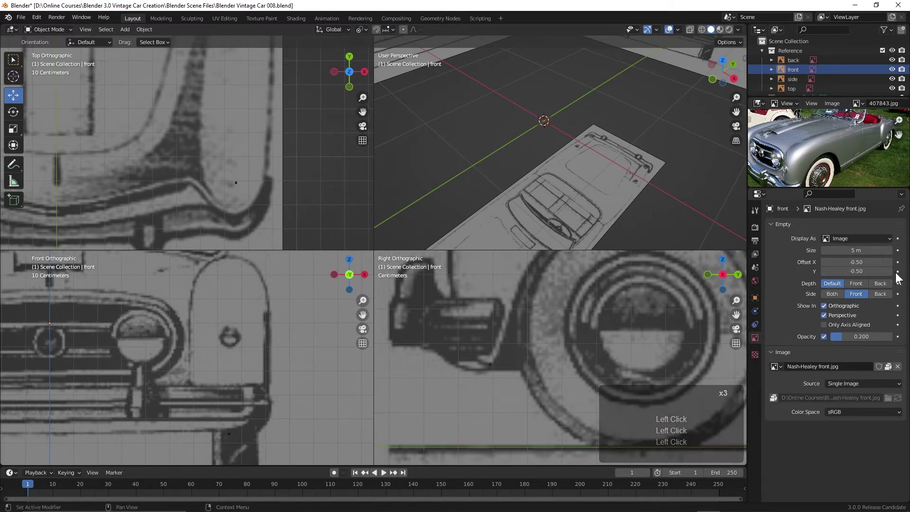
pyautogui.click(824, 272)
pyautogui.tripleClick(823, 272)
pyautogui.click(823, 272)
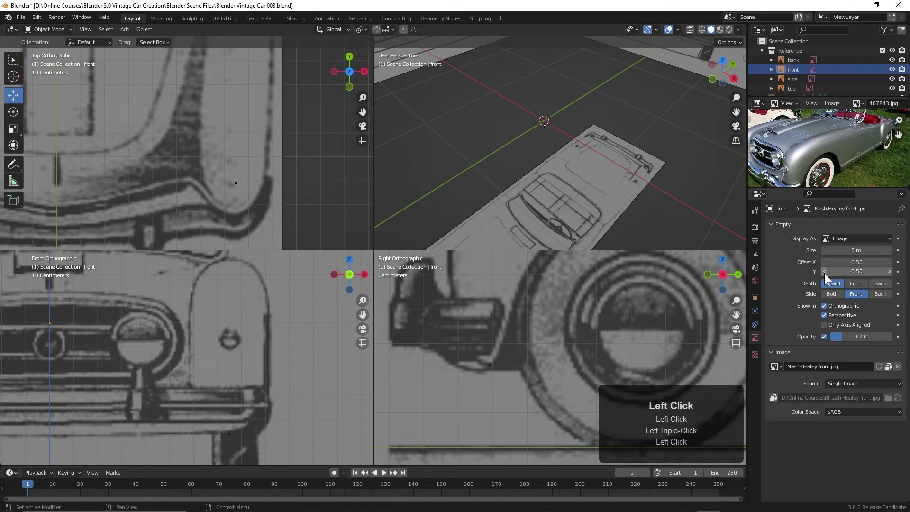
pyautogui.click(823, 274)
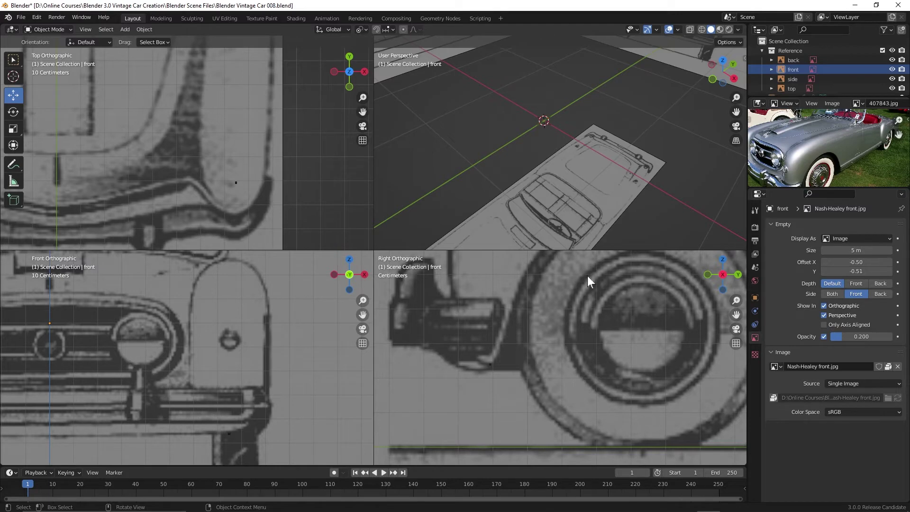
# - Collapse the Reference collection, select the Plane object and return it to Edit Mode
pyautogui.click(762, 51)
pyautogui.click(782, 41)
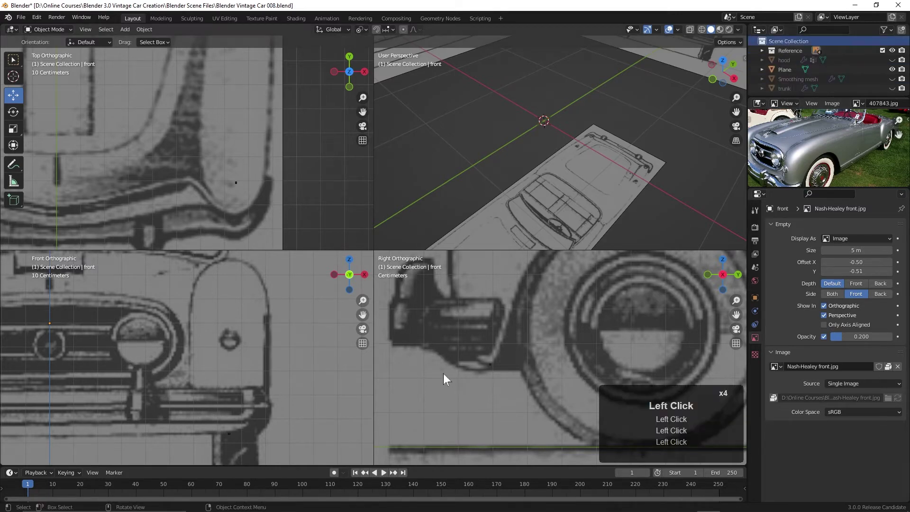
pyautogui.press('Tab')
pyautogui.click(786, 69)
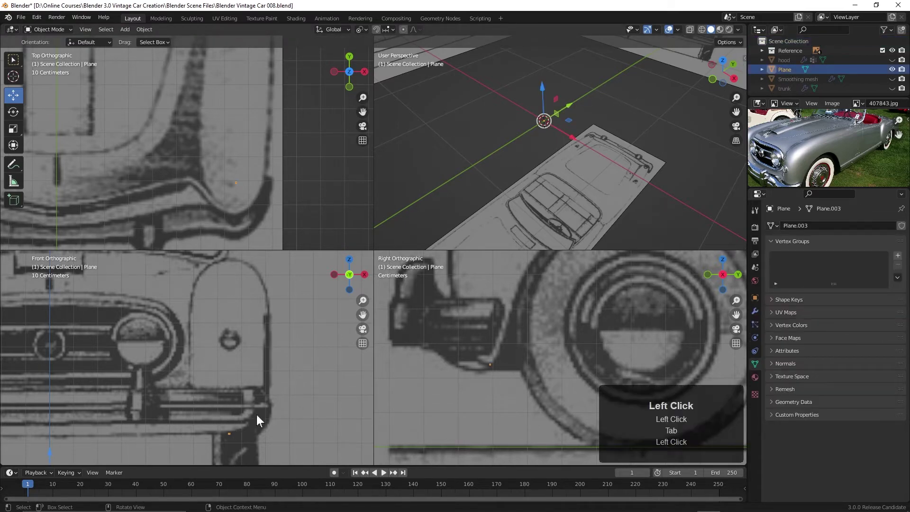
pyautogui.press('Tab')
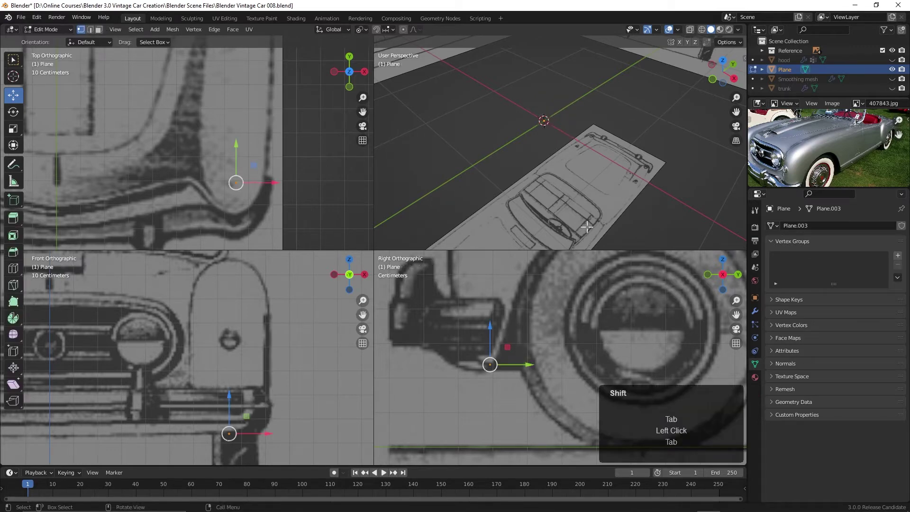
# - Examine the vertex's position against the car drawings in the perspective, front, top and side views
pyautogui.scroll(-2, 596, 213)
pyautogui.keyDown('shift'); pyautogui.moveTo(533, 205); pyautogui.dragTo(526, 200, button='middle'); pyautogui.keyUp('shift')
pyautogui.moveTo(526, 200); pyautogui.dragTo(567, 174, button='middle')
pyautogui.scroll(2, 562, 183)
pyautogui.moveTo(567, 173)
pyautogui.mouseDown(button='middle')
pyautogui.moveTo(573, 158)
pyautogui.moveTo(559, 177)
pyautogui.mouseUp(button='middle')
pyautogui.scroll(-2, 547, 178)
pyautogui.moveTo(560, 177); pyautogui.dragTo(568, 177, button='middle')
pyautogui.scroll(2, 568, 176)
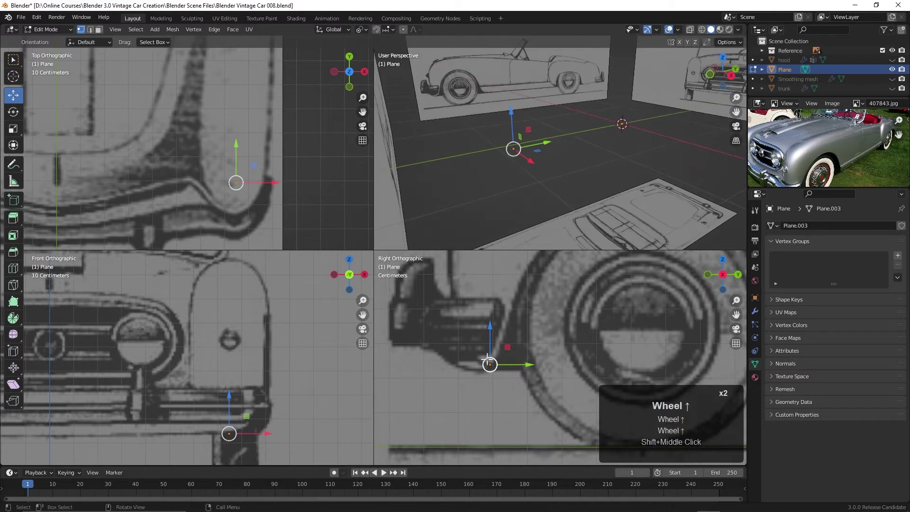
pyautogui.keyDown('shift'); pyautogui.moveTo(229, 339); pyautogui.dragTo(230, 334, button='middle'); pyautogui.keyUp('shift')
pyautogui.keyDown('shift'); pyautogui.moveTo(261, 174); pyautogui.dragTo(256, 158, button='middle'); pyautogui.keyUp('shift')
pyautogui.keyDown('shift'); pyautogui.moveTo(476, 363); pyautogui.dragTo(484, 414, button='middle'); pyautogui.keyUp('shift')
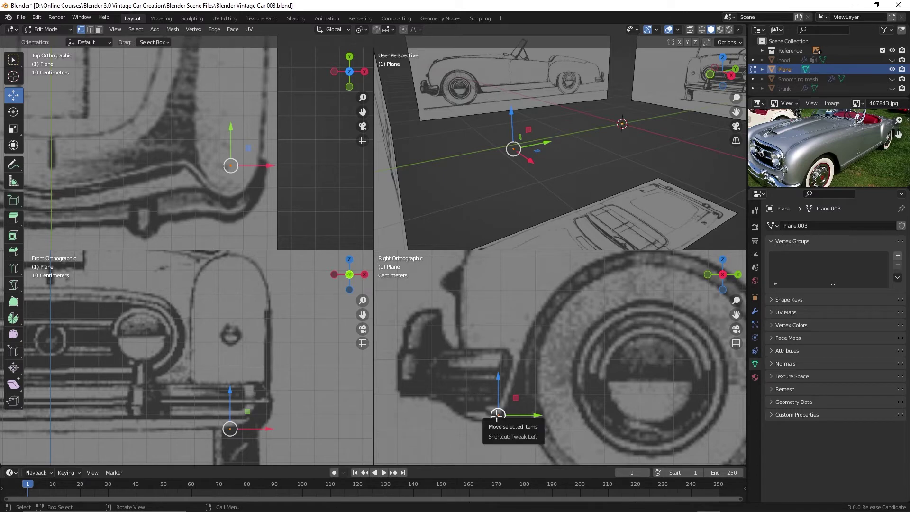
pyautogui.press('ctrl')
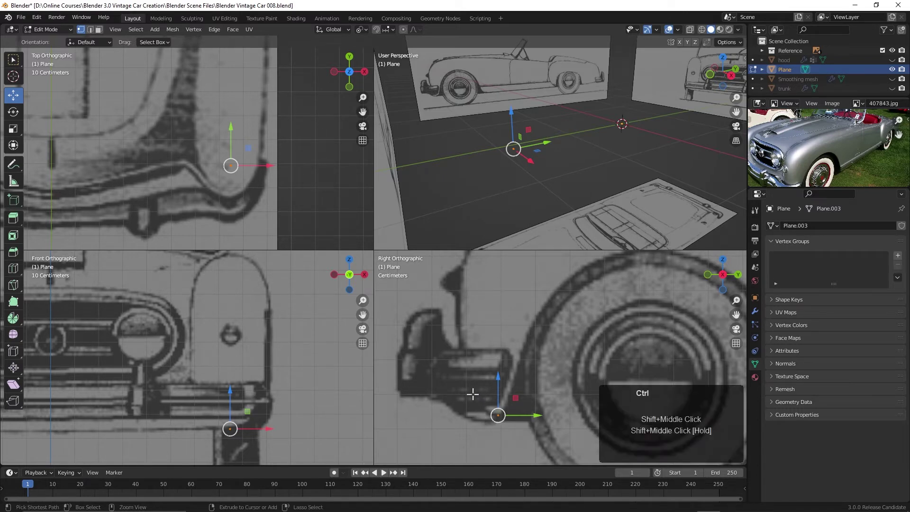
# - Extrude the starting vertex upward into a chain following the fender's front edge above the bumper in the side drawing
pyautogui.keyDown('ctrl'); pyautogui.rightClick(472, 394); pyautogui.keyUp('ctrl')
pyautogui.keyDown('ctrl'); pyautogui.rightClick(463, 360); pyautogui.keyUp('ctrl')
pyautogui.keyDown('ctrl'); pyautogui.rightClick(458, 315); pyautogui.keyUp('ctrl')
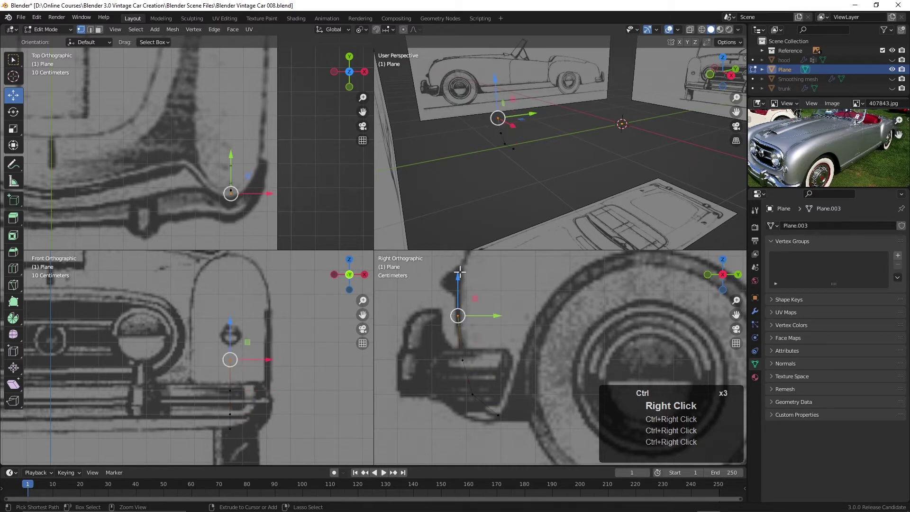
pyautogui.keyDown('ctrl'); pyautogui.rightClick(460, 271); pyautogui.keyUp('ctrl')
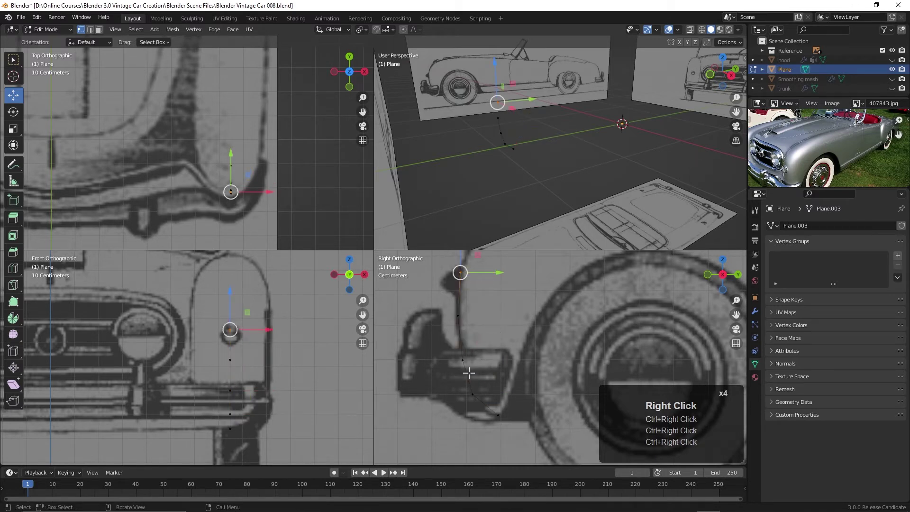
# - Continue the vertex chain around the fender's upper front curve and onto its top line above the wheel
pyautogui.keyDown('shift'); pyautogui.moveTo(527, 299); pyautogui.dragTo(513, 379, button='middle'); pyautogui.keyUp('shift')
pyautogui.keyDown('ctrl'); pyautogui.rightClick(465, 309); pyautogui.keyUp('ctrl')
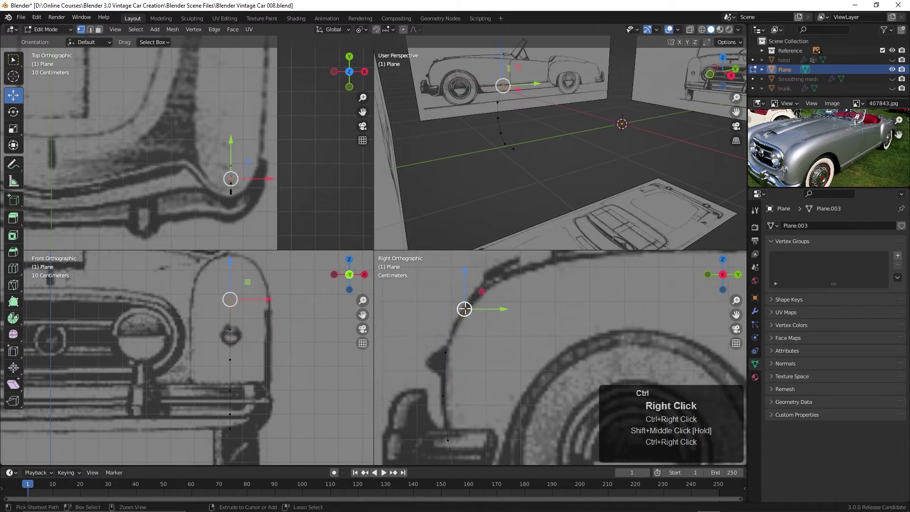
pyautogui.keyDown('ctrl'); pyautogui.rightClick(492, 282); pyautogui.keyUp('ctrl')
pyautogui.keyDown('ctrl'); pyautogui.rightClick(540, 264); pyautogui.keyUp('ctrl')
pyautogui.keyDown('shift'); pyautogui.moveTo(571, 294); pyautogui.dragTo(486, 345, button='middle'); pyautogui.keyUp('shift')
pyautogui.keyDown('ctrl'); pyautogui.rightClick(508, 309); pyautogui.keyUp('ctrl')
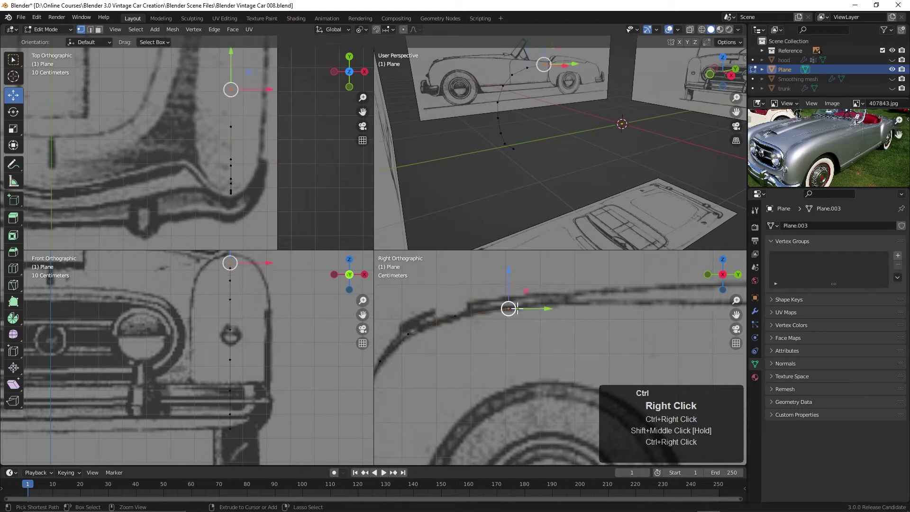
pyautogui.keyDown('ctrl'); pyautogui.rightClick(563, 304); pyautogui.keyUp('ctrl')
# - Extend the vertex chain rearward along the fender's top line to the door area in the side drawing
pyautogui.scroll(-5, 251, 212)
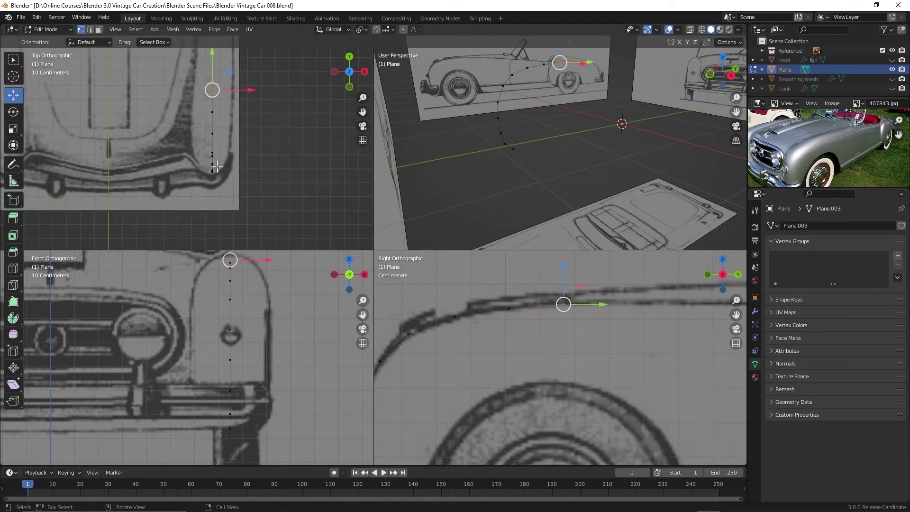
pyautogui.keyDown('shift'); pyautogui.moveTo(654, 320); pyautogui.dragTo(467, 318, button='middle'); pyautogui.keyUp('shift')
pyautogui.scroll(-2, 466, 319)
pyautogui.keyDown('ctrl'); pyautogui.rightClick(466, 318); pyautogui.keyUp('ctrl')
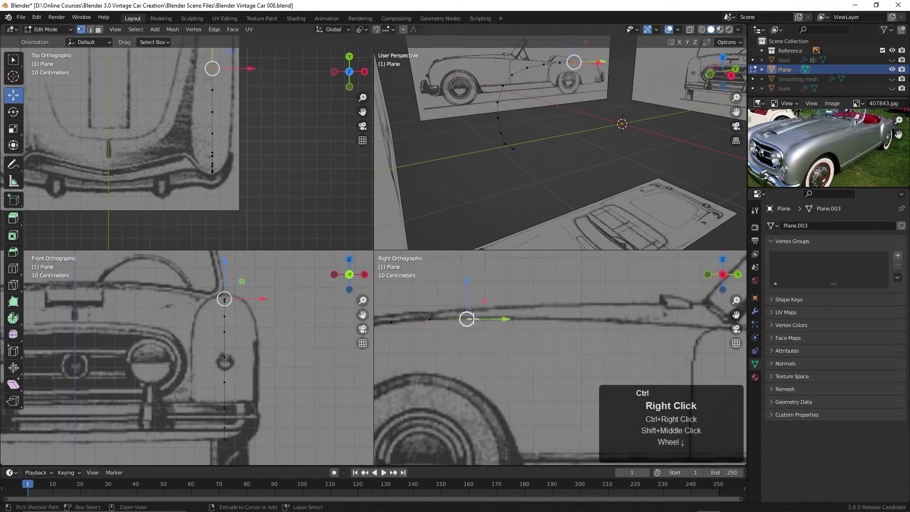
pyautogui.keyDown('ctrl'); pyautogui.rightClick(509, 318); pyautogui.keyUp('ctrl')
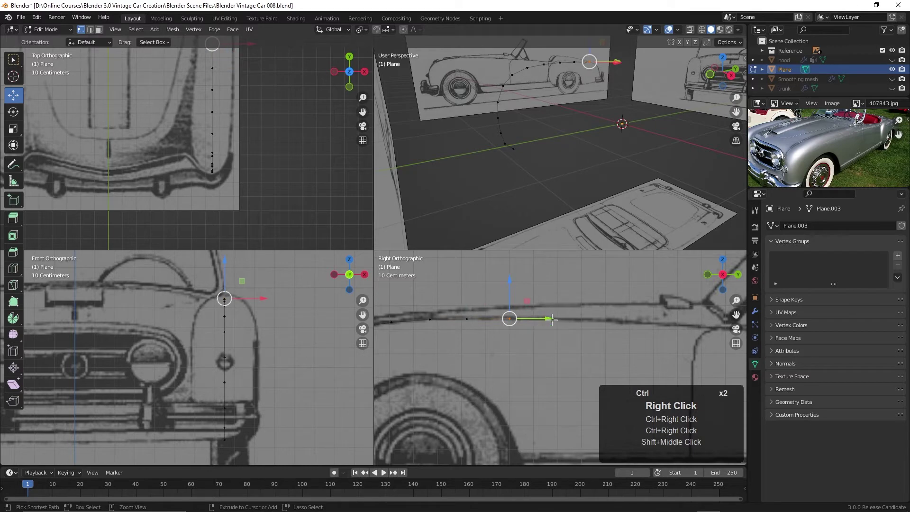
pyautogui.keyDown('ctrl'); pyautogui.rightClick(552, 319); pyautogui.keyUp('ctrl')
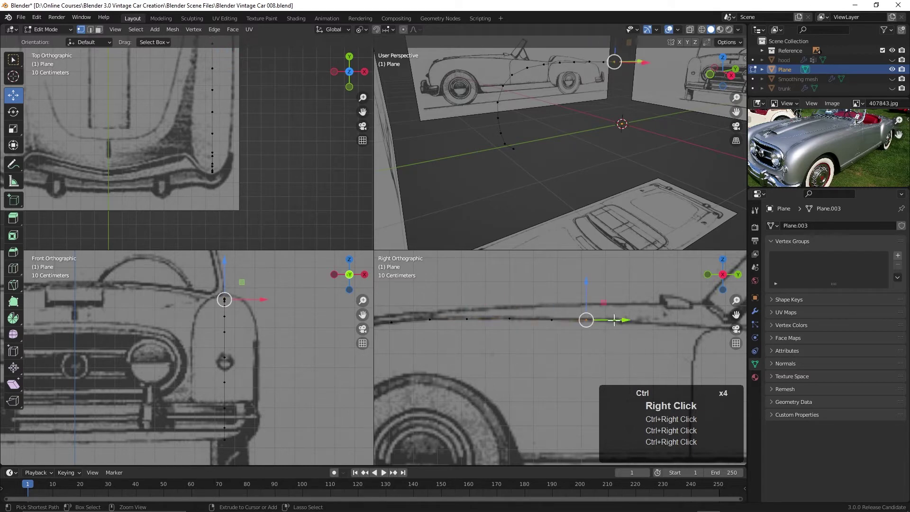
pyautogui.keyDown('ctrl'); pyautogui.rightClick(618, 322); pyautogui.keyUp('ctrl')
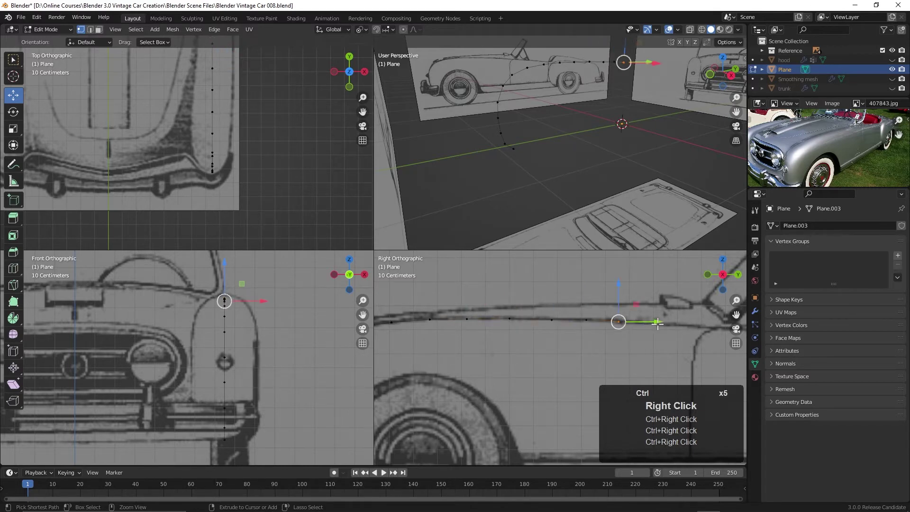
pyautogui.keyDown('ctrl'); pyautogui.rightClick(654, 325); pyautogui.keyUp('ctrl')
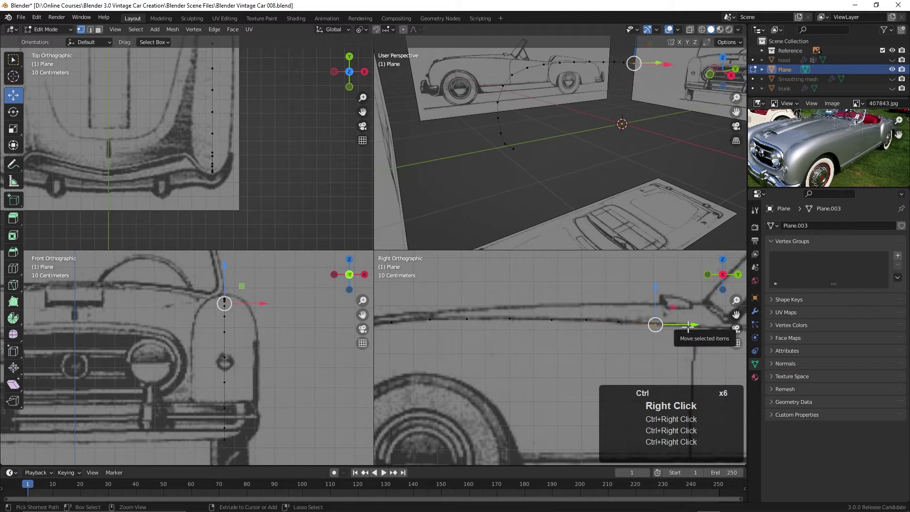
pyautogui.keyDown('shift'); pyautogui.moveTo(687, 325); pyautogui.dragTo(577, 349, button='middle'); pyautogui.keyUp('shift')
pyautogui.keyDown('ctrl'); pyautogui.rightClick(588, 326); pyautogui.keyUp('ctrl')
# - Adjust the height of individual vertices near the rear of the chain to follow the fender's top line
pyautogui.scroll(2, 551, 387)
pyautogui.click(578, 345)
pyautogui.moveTo(577, 309); pyautogui.dragTo(532, 301)
pyautogui.click(532, 339)
pyautogui.keyDown('shift'); pyautogui.moveTo(461, 341); pyautogui.dragTo(596, 334, button='middle'); pyautogui.keyUp('shift')
pyautogui.click(567, 332)
pyautogui.moveTo(568, 285); pyautogui.dragTo(570, 290)
# - Examine the fender profile against the side, front and top drawings
pyautogui.scroll(-1, 496, 354)
pyautogui.keyDown('shift'); pyautogui.moveTo(486, 356); pyautogui.dragTo(611, 345, button='middle'); pyautogui.keyUp('shift')
pyautogui.scroll(-2, 500, 352)
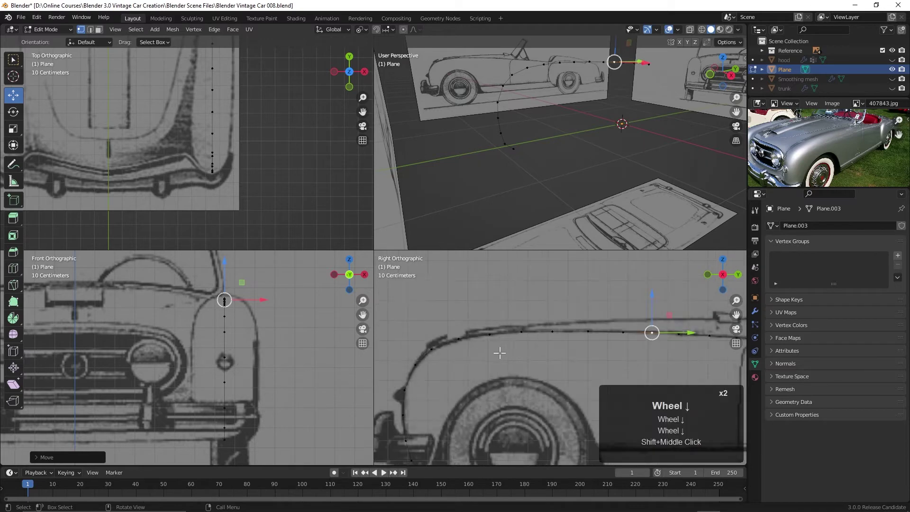
pyautogui.keyDown('shift'); pyautogui.moveTo(477, 325); pyautogui.dragTo(528, 315, button='middle'); pyautogui.keyUp('shift')
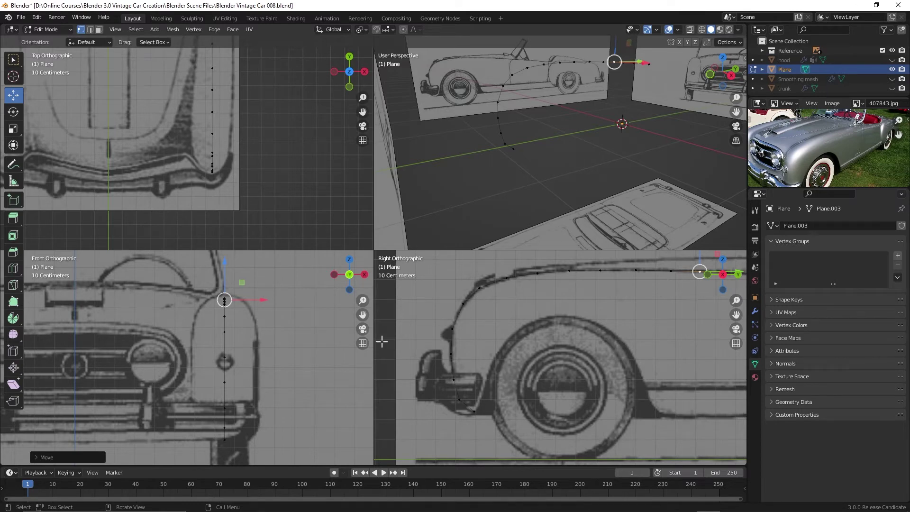
pyautogui.keyDown('shift'); pyautogui.moveTo(563, 327); pyautogui.dragTo(541, 338, button='middle'); pyautogui.keyUp('shift')
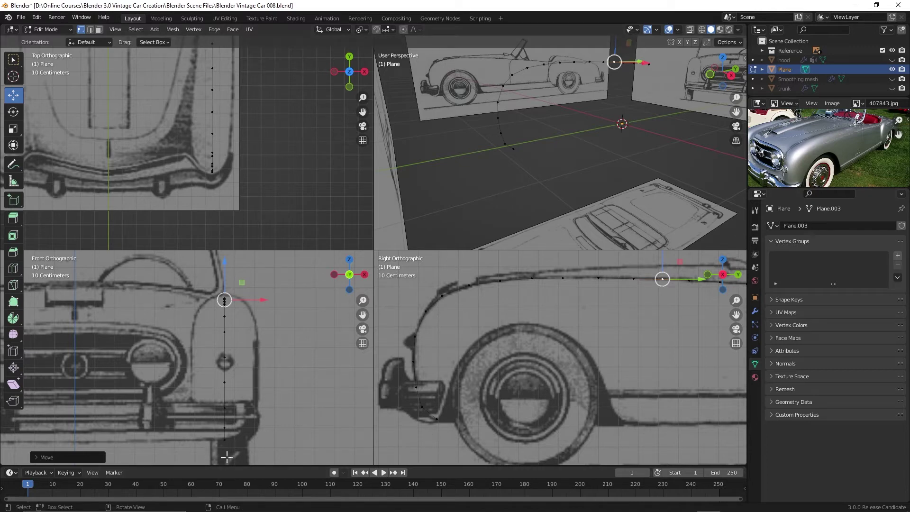
pyautogui.keyDown('shift'); pyautogui.moveTo(232, 422); pyautogui.dragTo(265, 406, button='middle'); pyautogui.keyUp('shift')
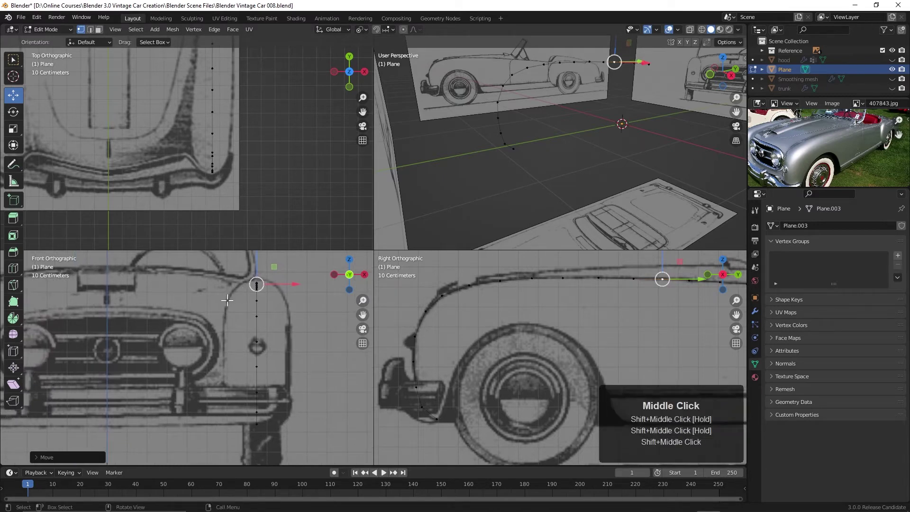
pyautogui.keyDown('shift'); pyautogui.moveTo(188, 168); pyautogui.dragTo(186, 240, button='middle'); pyautogui.keyUp('shift')
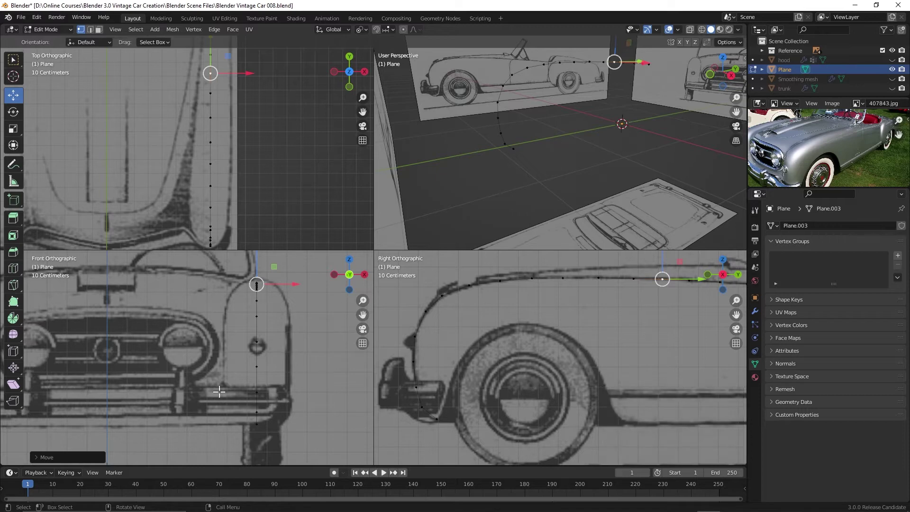
# - Duplicate the profile's lowest vertex and move the copy inward along X to the fender's inner edge in the front drawing
pyautogui.keyDown('shift'); pyautogui.moveTo(224, 433); pyautogui.dragTo(250, 372, button='middle'); pyautogui.keyUp('shift')
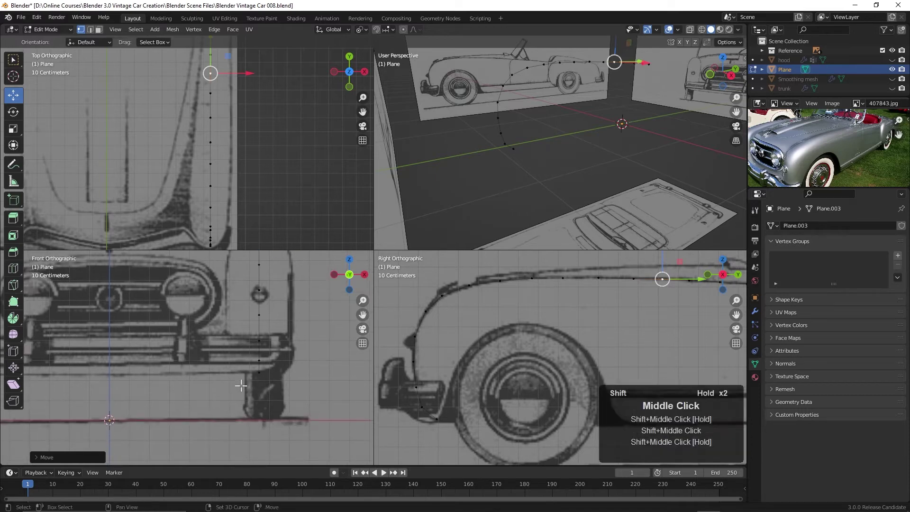
pyautogui.click(256, 374)
pyautogui.click(256, 374)
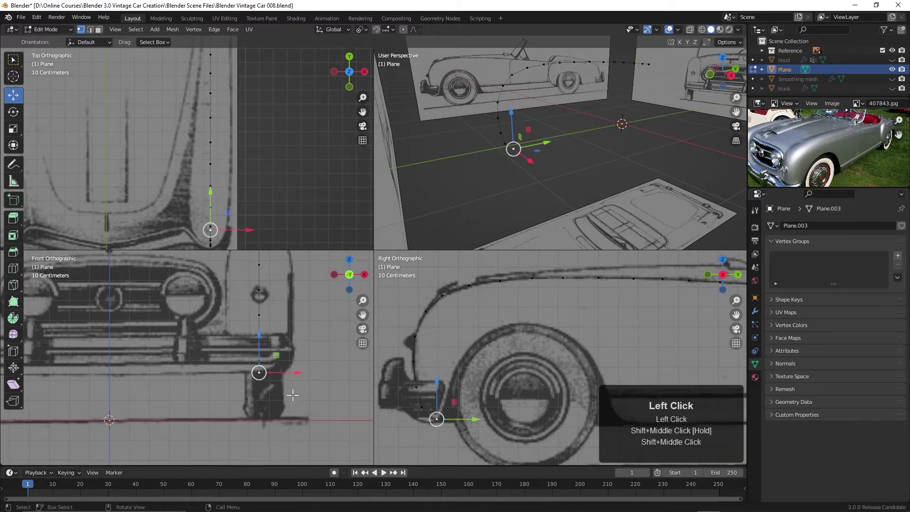
pyautogui.hotkey('shift', 'd')
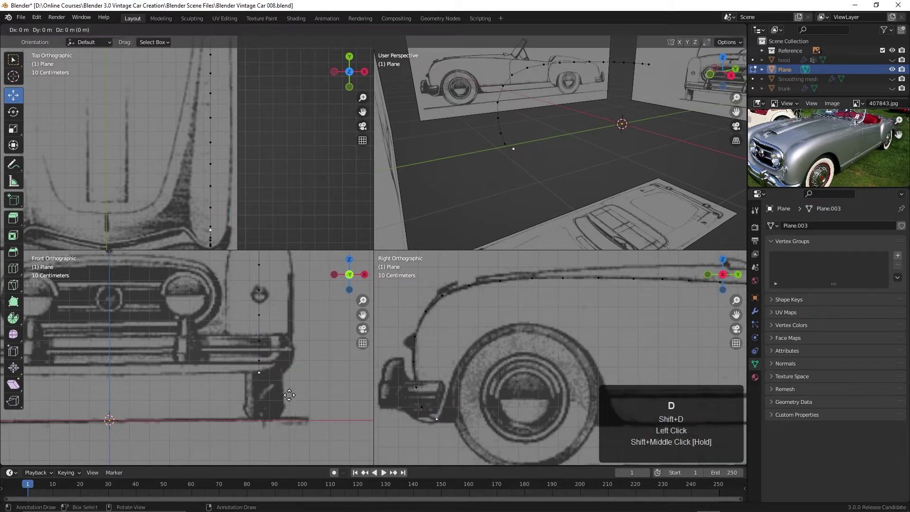
pyautogui.press('x')
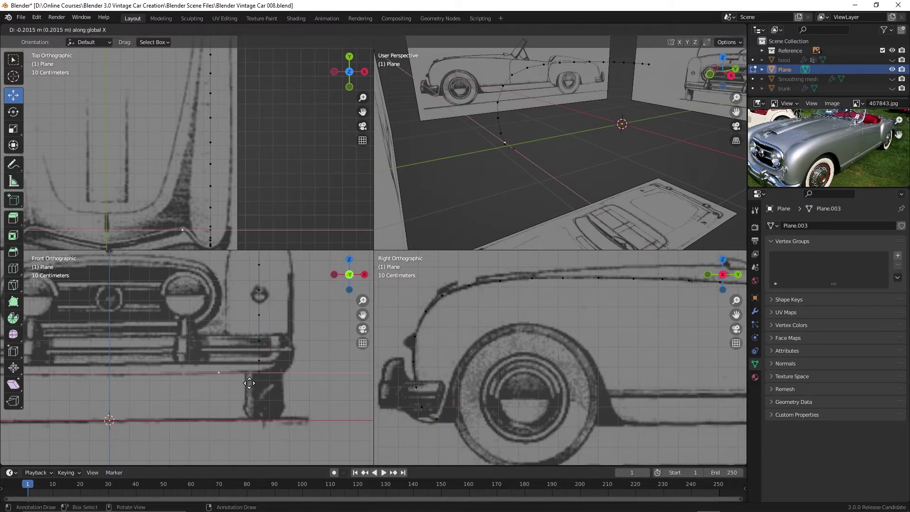
pyautogui.click(259, 382)
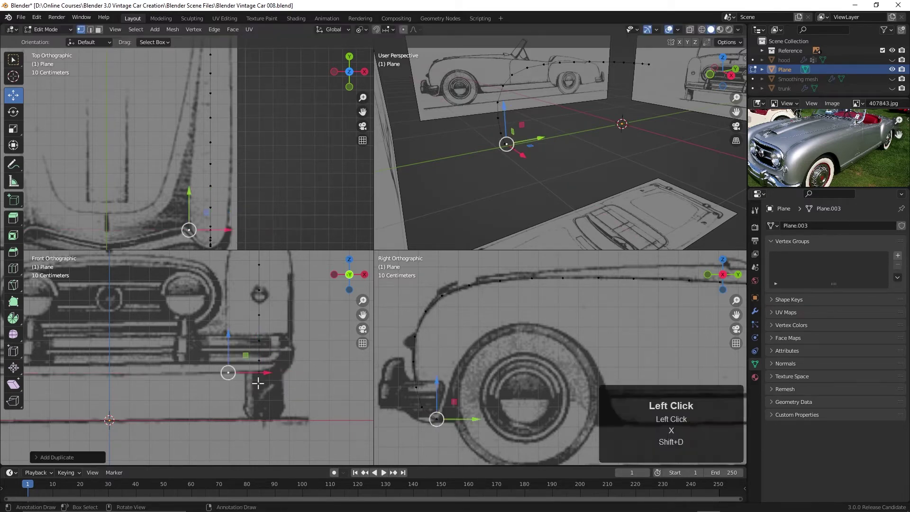
# - Extrude the duplicated vertex upward into a second chain running just behind the first profile along the fender's front
pyautogui.moveTo(269, 363)
pyautogui.keyDown('ctrl'); pyautogui.mouseDown(button='middle')
pyautogui.moveTo(275, 382)
pyautogui.moveTo(272, 349)
pyautogui.mouseUp(button='middle'); pyautogui.keyUp('ctrl')
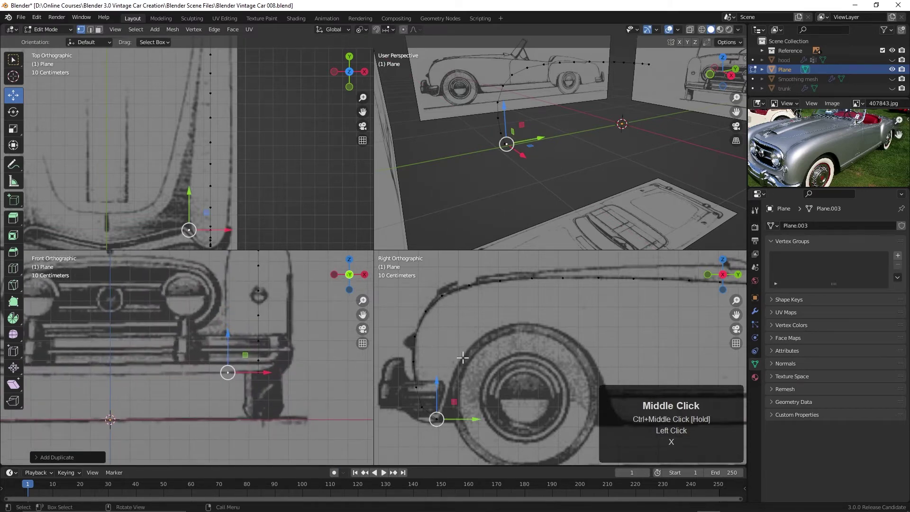
pyautogui.keyDown('shift'); pyautogui.moveTo(227, 218); pyautogui.dragTo(237, 180, button='middle'); pyautogui.keyUp('shift')
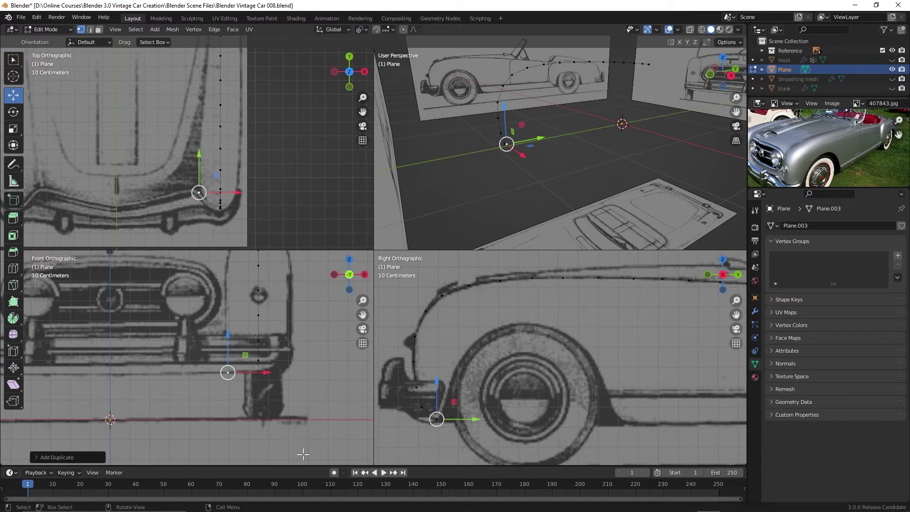
pyautogui.keyDown('shift'); pyautogui.moveTo(233, 256); pyautogui.dragTo(226, 303, button='middle'); pyautogui.keyUp('shift')
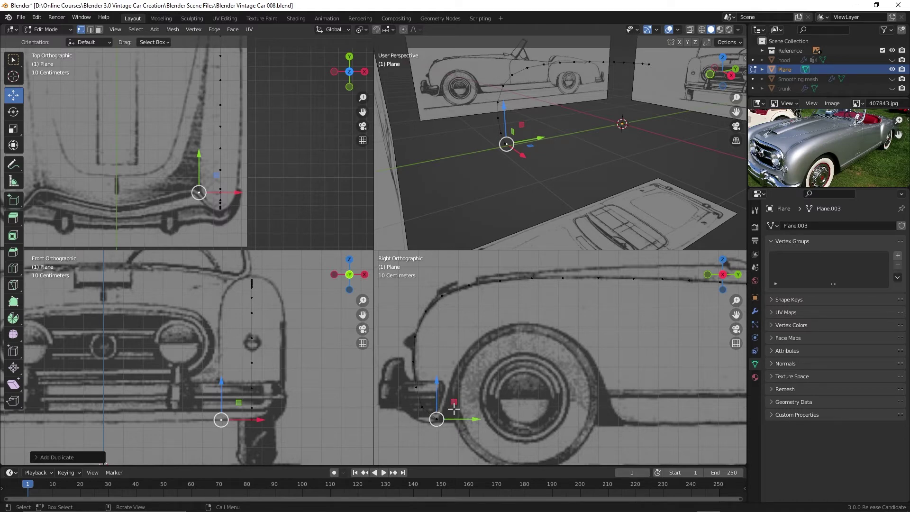
pyautogui.press('ctrl')
pyautogui.press('ctrl')
pyautogui.keyDown('ctrl'); pyautogui.rightClick(432, 402); pyautogui.keyUp('ctrl')
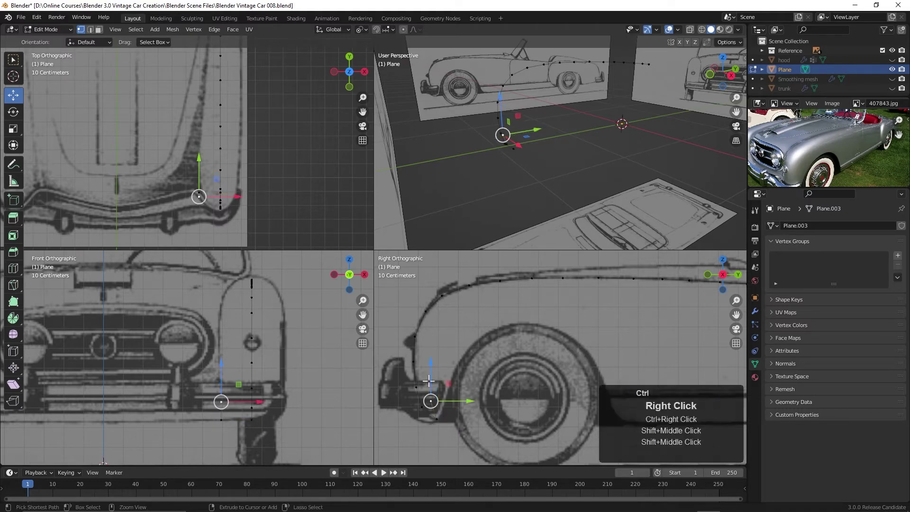
pyautogui.keyDown('ctrl'); pyautogui.rightClick(427, 385); pyautogui.keyUp('ctrl')
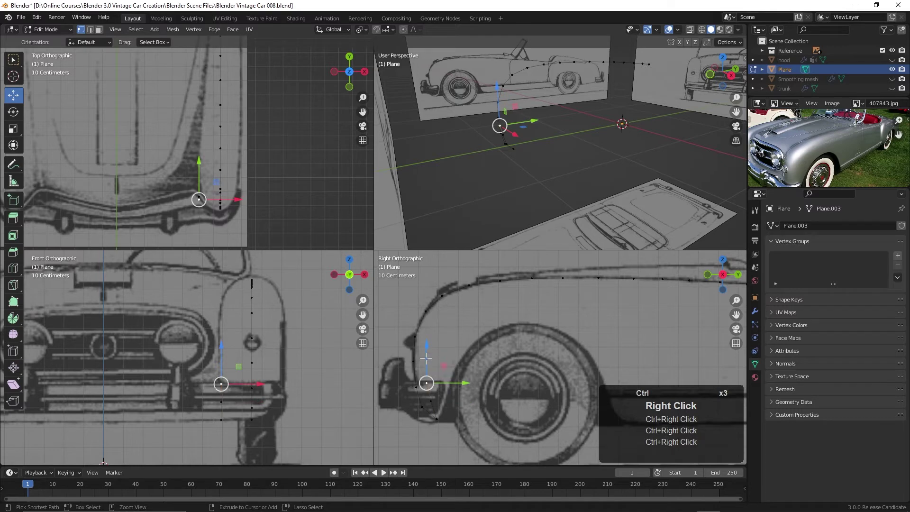
pyautogui.keyDown('ctrl'); pyautogui.rightClick(426, 359); pyautogui.keyUp('ctrl')
pyautogui.keyDown('ctrl'); pyautogui.rightClick(429, 340); pyautogui.keyUp('ctrl')
# - Continue the inner chain around the upper front curve and rearward above the wheel, just below the first profile
pyautogui.keyDown('ctrl'); pyautogui.rightClick(433, 317); pyautogui.keyUp('ctrl')
pyautogui.keyDown('ctrl'); pyautogui.rightClick(450, 302); pyautogui.keyUp('ctrl')
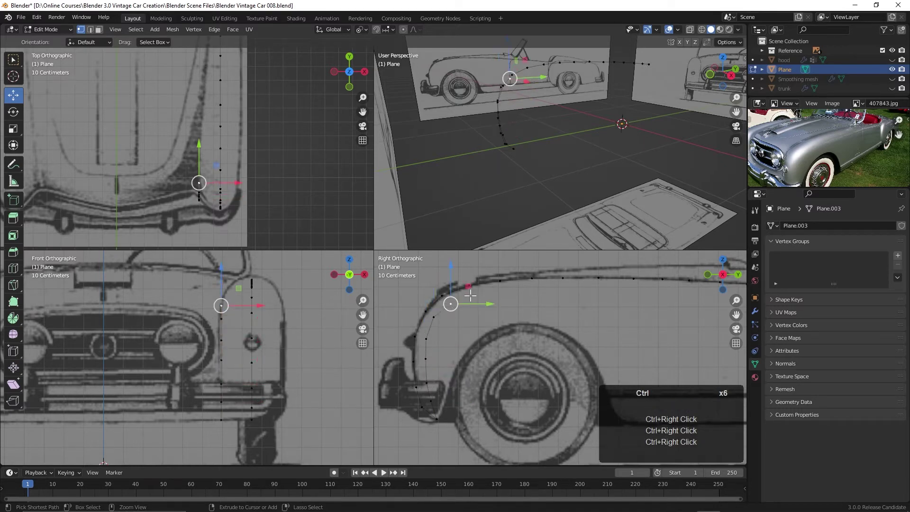
pyautogui.keyDown('ctrl'); pyautogui.rightClick(472, 296); pyautogui.keyUp('ctrl')
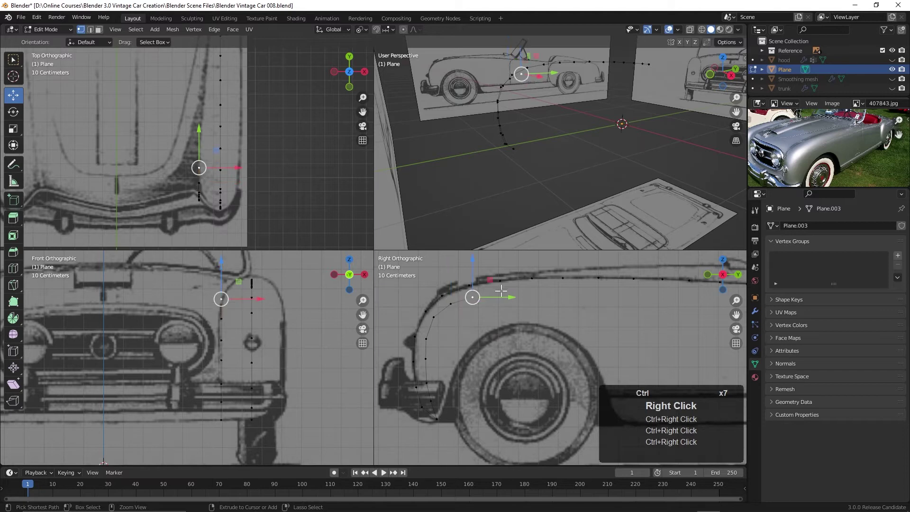
pyautogui.keyDown('ctrl'); pyautogui.rightClick(501, 290); pyautogui.keyUp('ctrl')
pyautogui.keyDown('ctrl'); pyautogui.rightClick(533, 288); pyautogui.keyUp('ctrl')
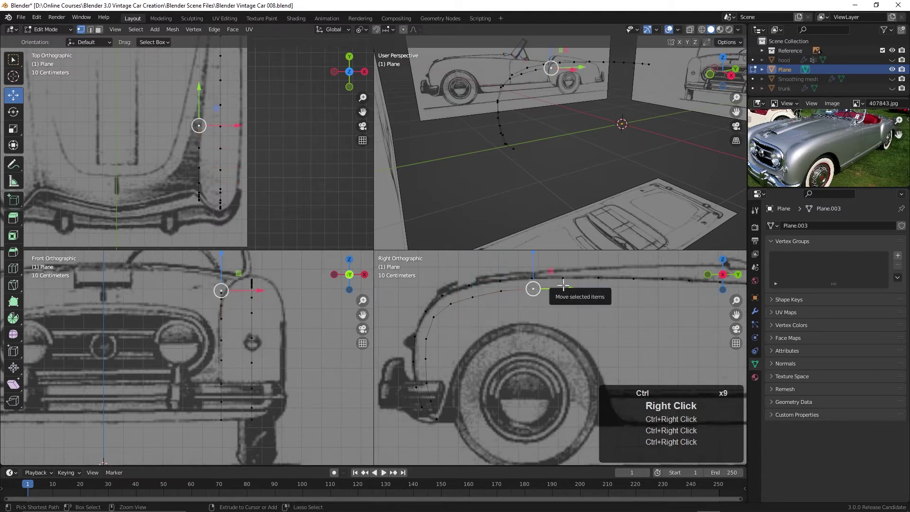
pyautogui.keyDown('ctrl'); pyautogui.rightClick(562, 285); pyautogui.keyUp('ctrl')
# - Examine the transition between fender and hood in the reference photo and compare it with the side and top drawings
pyautogui.keyDown('shift'); pyautogui.moveTo(611, 314); pyautogui.dragTo(444, 334, button='middle'); pyautogui.keyUp('shift')
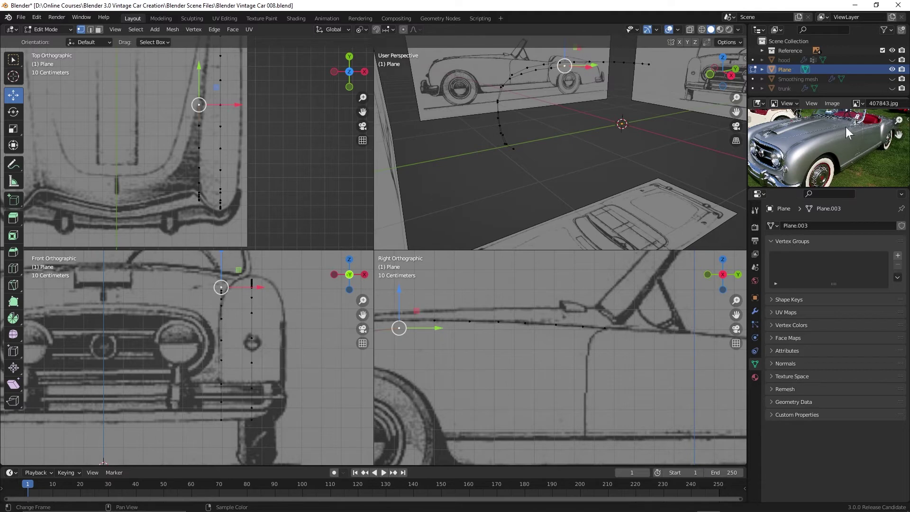
pyautogui.scroll(3, 846, 127)
pyautogui.moveTo(839, 133); pyautogui.dragTo(842, 152, button='middle')
pyautogui.scroll(-6, 828, 148)
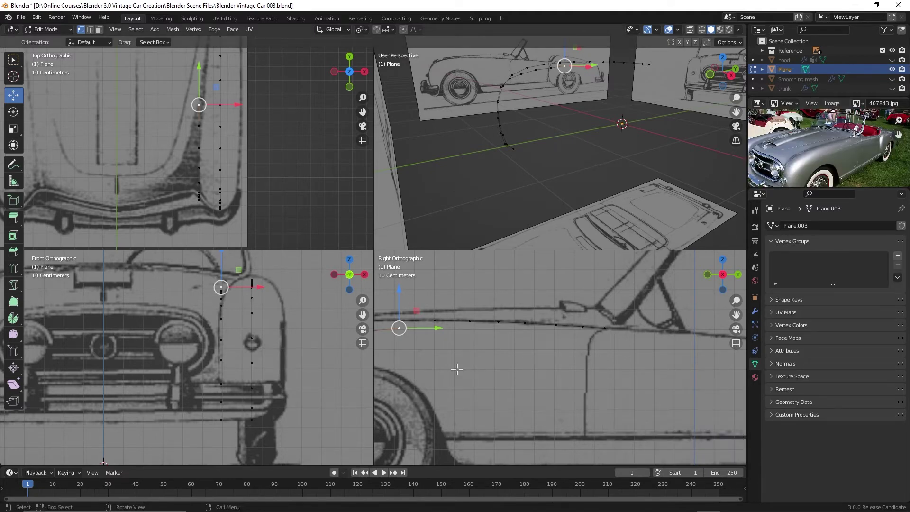
pyautogui.keyDown('shift'); pyautogui.moveTo(425, 339); pyautogui.dragTo(455, 326, button='middle'); pyautogui.keyUp('shift')
pyautogui.scroll(3, 459, 328)
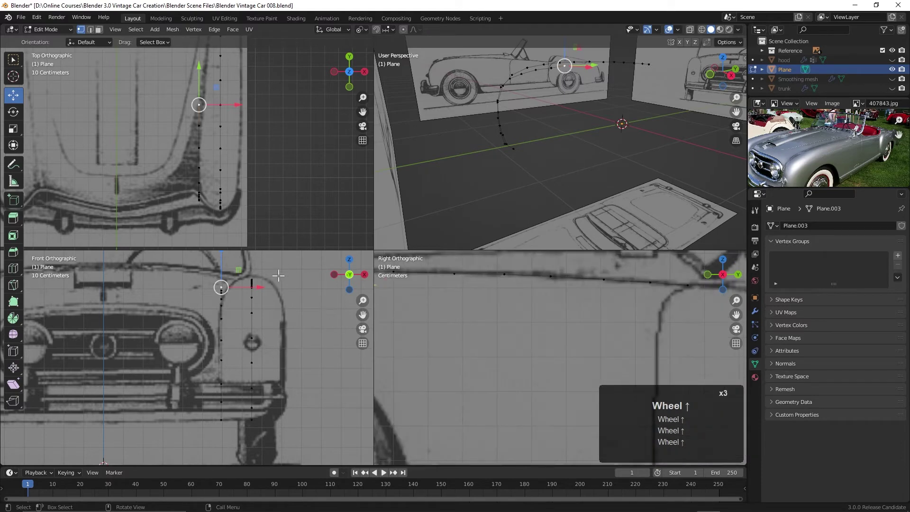
pyautogui.keyDown('shift'); pyautogui.moveTo(251, 128); pyautogui.dragTo(256, 163, button='middle'); pyautogui.keyUp('shift')
pyautogui.keyDown('shift'); pyautogui.moveTo(215, 189); pyautogui.dragTo(221, 186, button='middle'); pyautogui.keyUp('shift')
pyautogui.moveTo(250, 133); pyautogui.dragTo(248, 179)
# - Shift the rearmost vertices of the inner chain along X in the top view to follow the hood's edge
pyautogui.click(210, 158)
pyautogui.click(209, 180)
pyautogui.scroll(2, 248, 179)
pyautogui.keyDown('shift'); pyautogui.moveTo(246, 175); pyautogui.dragTo(206, 65, button='middle'); pyautogui.keyUp('shift')
pyautogui.scroll(-2, 249, 189)
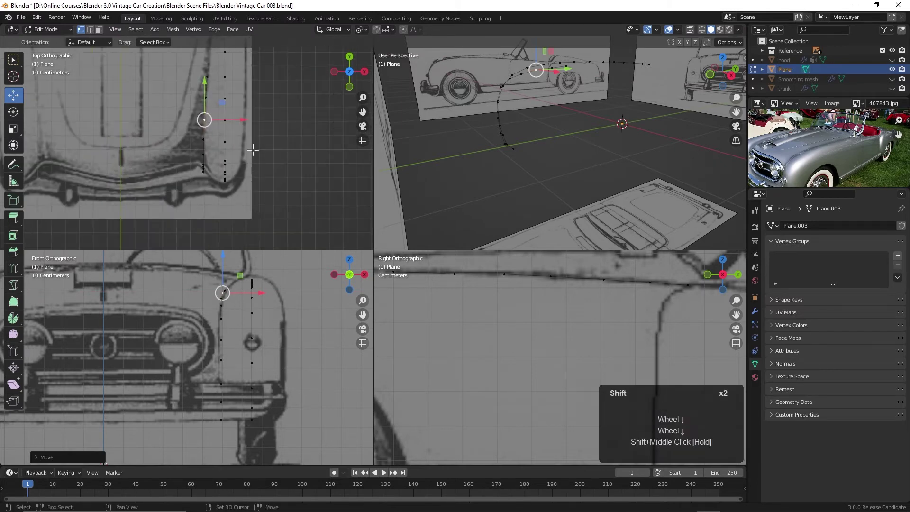
pyautogui.moveTo(249, 189)
pyautogui.keyDown('shift'); pyautogui.mouseDown(button='middle')
pyautogui.moveTo(247, 197)
pyautogui.moveTo(254, 178)
pyautogui.moveTo(259, 193)
pyautogui.mouseUp(button='middle'); pyautogui.keyUp('shift')
pyautogui.scroll(1, 231, 350)
pyautogui.keyDown('shift'); pyautogui.moveTo(231, 350); pyautogui.dragTo(226, 376, button='middle'); pyautogui.keyUp('shift')
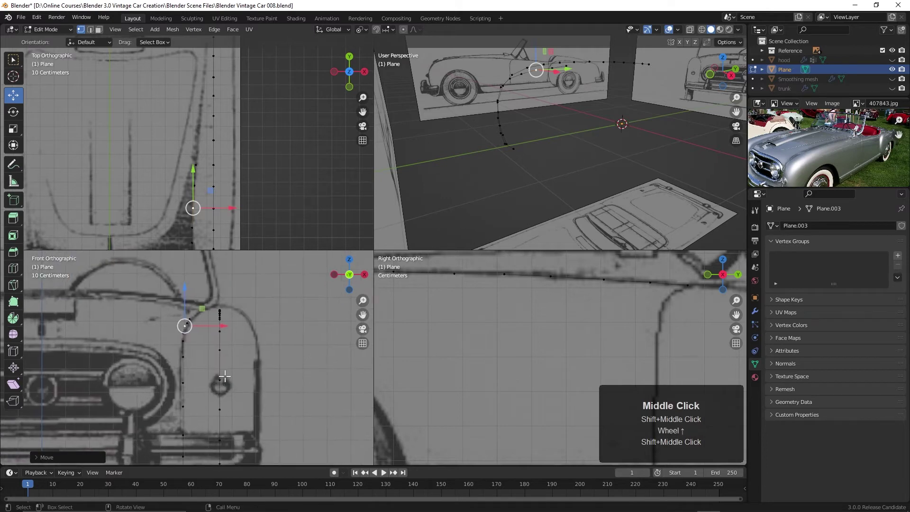
# - Raise the rear upper vertices of the inner chain along Z in the side view for a smoother curve
pyautogui.click(197, 165)
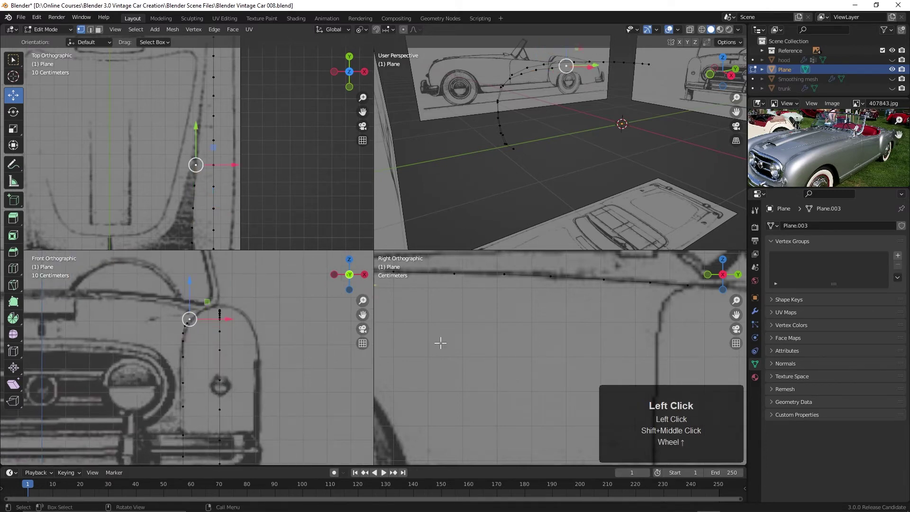
pyautogui.scroll(-2, 518, 319)
pyautogui.keyDown('shift'); pyautogui.moveTo(477, 329); pyautogui.dragTo(470, 301, button='middle'); pyautogui.keyUp('shift')
pyautogui.click(470, 302)
pyautogui.moveTo(470, 266); pyautogui.dragTo(411, 266)
pyautogui.click(438, 301)
pyautogui.click(409, 310)
pyautogui.keyDown('shift'); pyautogui.moveTo(415, 324); pyautogui.dragTo(568, 308, button='middle'); pyautogui.keyUp('shift')
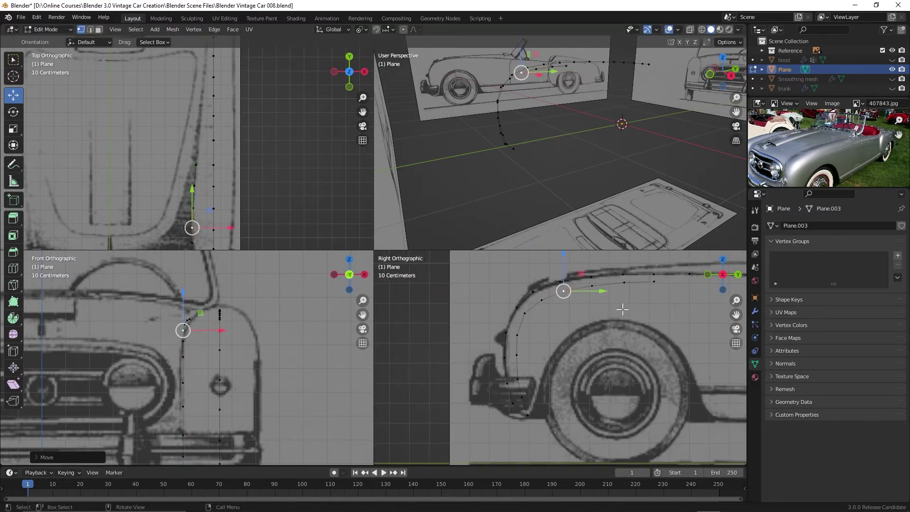
# - Extend the inner chain rearward from its last vertex with three more vertices just below the first profile, behind the front wheel
pyautogui.keyDown('shift'); pyautogui.moveTo(632, 307); pyautogui.dragTo(481, 322, button='middle'); pyautogui.keyUp('shift')
pyautogui.click(533, 302)
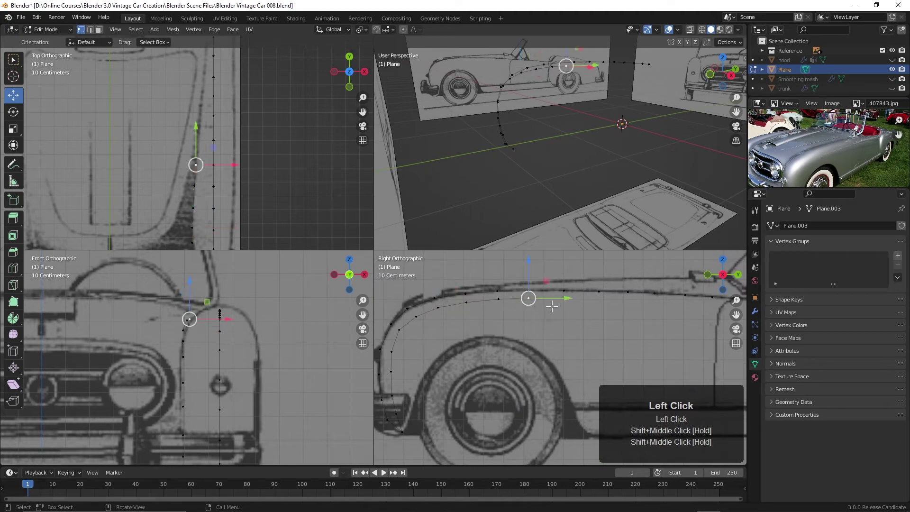
pyautogui.keyDown('shift'); pyautogui.moveTo(464, 308); pyautogui.dragTo(380, 315, button='middle'); pyautogui.keyUp('shift')
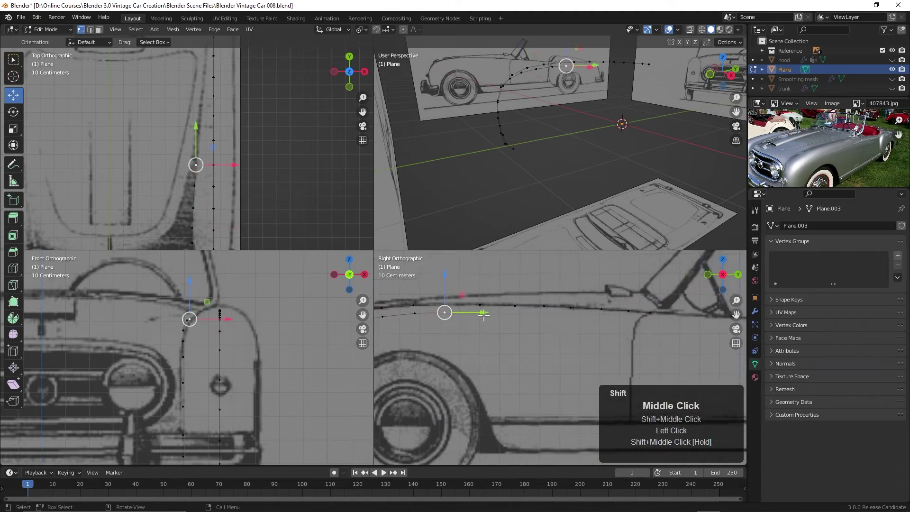
pyautogui.scroll(2, 548, 335)
pyautogui.keyDown('shift'); pyautogui.moveTo(548, 335); pyautogui.dragTo(530, 356, button='middle'); pyautogui.keyUp('shift')
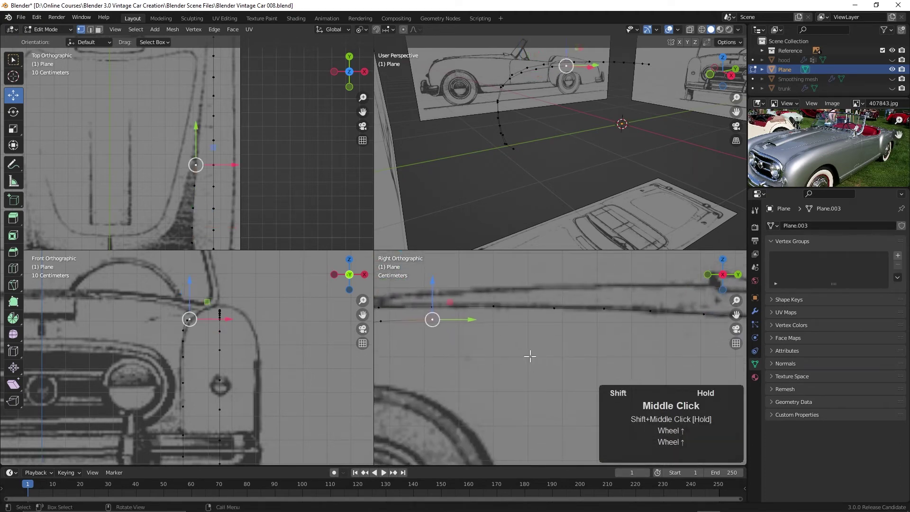
pyautogui.keyDown('ctrl'); pyautogui.rightClick(492, 319); pyautogui.keyUp('ctrl')
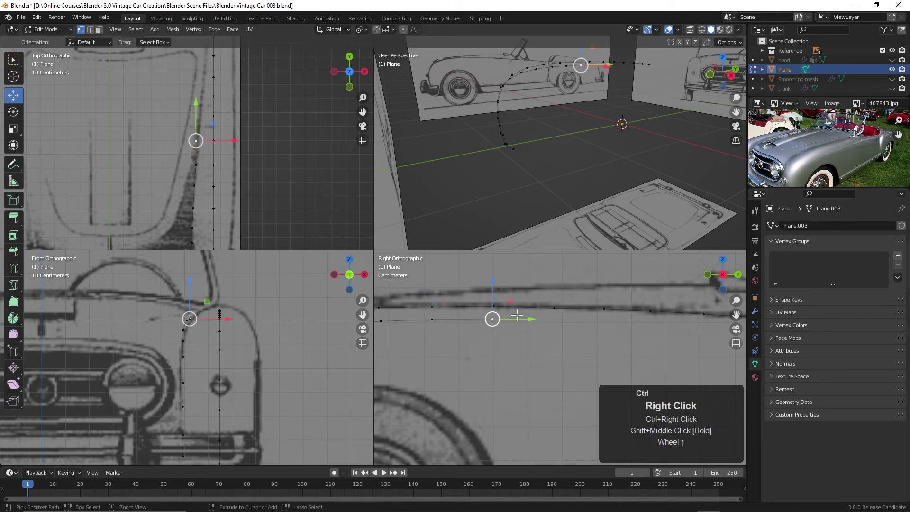
pyautogui.keyDown('ctrl'); pyautogui.rightClick(552, 317); pyautogui.keyUp('ctrl')
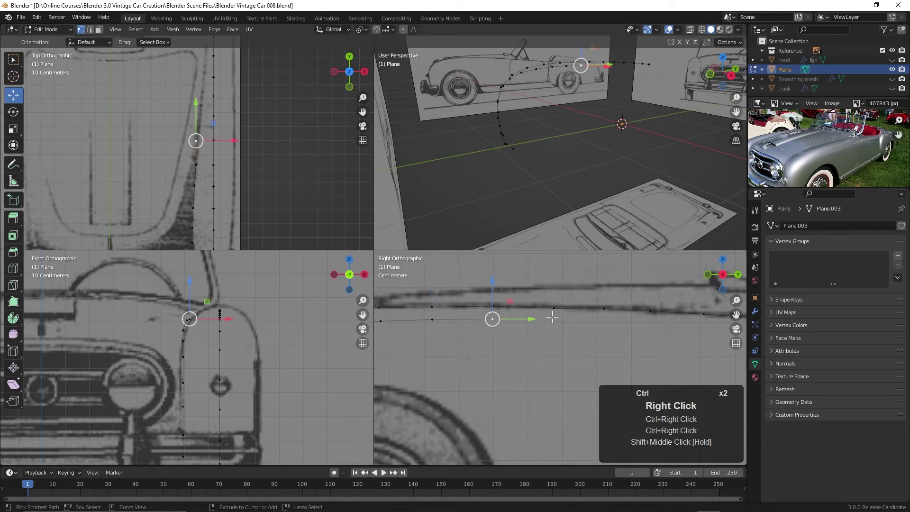
pyautogui.keyDown('ctrl'); pyautogui.rightClick(603, 317); pyautogui.keyUp('ctrl')
# - Continue the inner chain to the door line with four more vertices and raise the second-to-last one slightly along Z
pyautogui.keyDown('shift'); pyautogui.moveTo(668, 319); pyautogui.dragTo(540, 327, button='middle'); pyautogui.keyUp('shift')
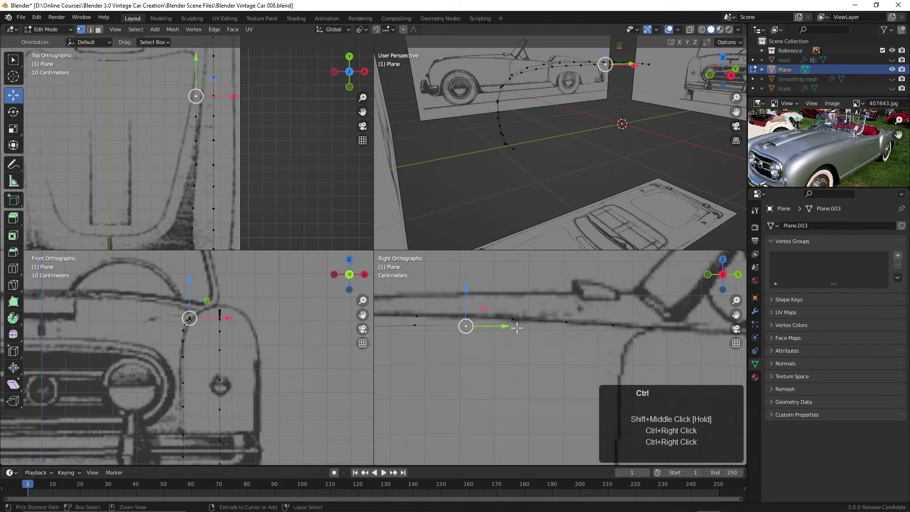
pyautogui.keyDown('ctrl'); pyautogui.rightClick(512, 326); pyautogui.keyUp('ctrl')
pyautogui.keyDown('ctrl'); pyautogui.rightClick(565, 329); pyautogui.keyUp('ctrl')
pyautogui.keyDown('ctrl'); pyautogui.rightClick(613, 331); pyautogui.keyUp('ctrl')
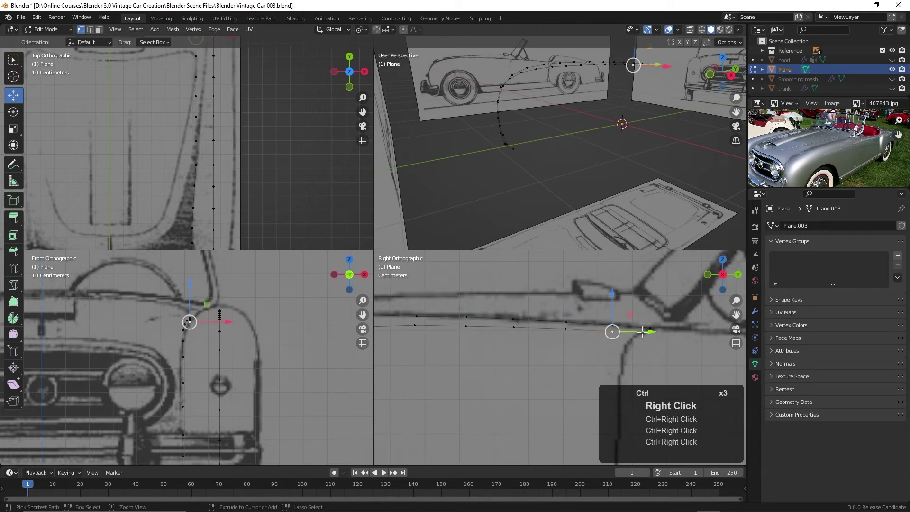
pyautogui.keyDown('ctrl'); pyautogui.rightClick(643, 332); pyautogui.keyUp('ctrl')
pyautogui.click(614, 332)
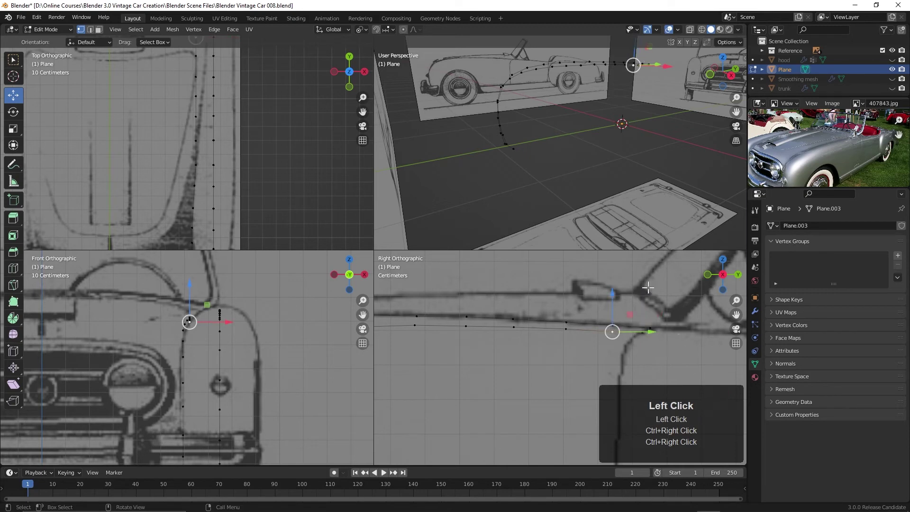
pyautogui.moveTo(611, 295); pyautogui.dragTo(612, 294)
# - Shift the first vertices of the new inner section along X in the top view to follow the hood's edge
pyautogui.scroll(-4, 528, 337)
pyautogui.keyDown('shift'); pyautogui.moveTo(451, 345); pyautogui.dragTo(517, 328, button='middle'); pyautogui.keyUp('shift')
pyautogui.moveTo(560, 176); pyautogui.dragTo(574, 218, button='middle')
pyautogui.keyDown('shift'); pyautogui.moveTo(230, 124); pyautogui.dragTo(215, 140, button='middle'); pyautogui.keyUp('shift')
pyautogui.scroll(2, 237, 147)
pyautogui.scroll(2, 226, 160)
pyautogui.scroll(2, 225, 161)
pyautogui.click(193, 158)
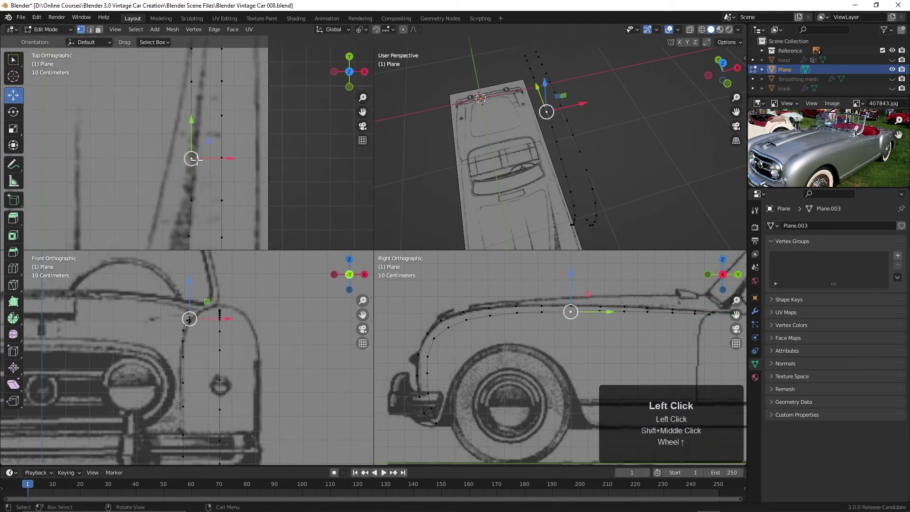
pyautogui.scroll(2, 222, 165)
pyautogui.keyDown('shift'); pyautogui.moveTo(238, 171); pyautogui.dragTo(220, 155, button='middle'); pyautogui.keyUp('shift')
pyautogui.middleClick(255, 207)
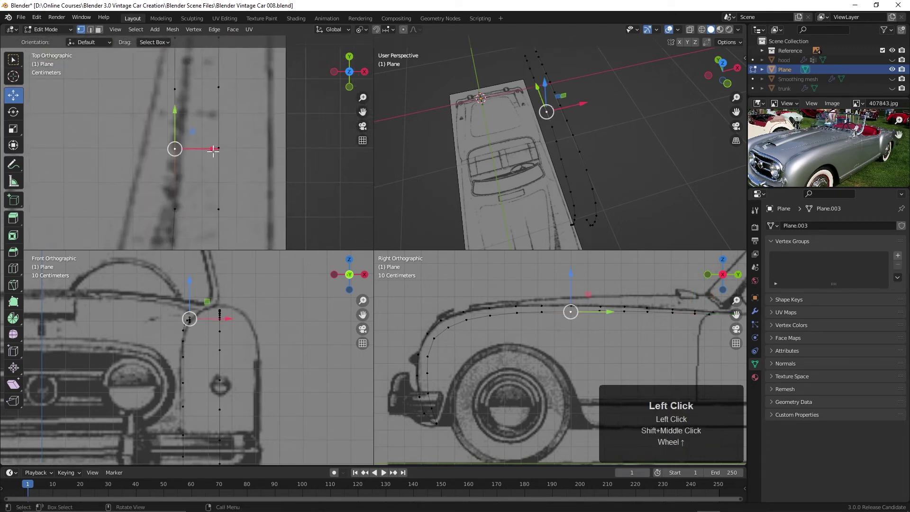
pyautogui.moveTo(217, 144); pyautogui.dragTo(221, 144)
pyautogui.keyDown('shift'); pyautogui.moveTo(193, 97); pyautogui.dragTo(192, 146, button='middle'); pyautogui.keyUp('shift')
pyautogui.click(174, 138)
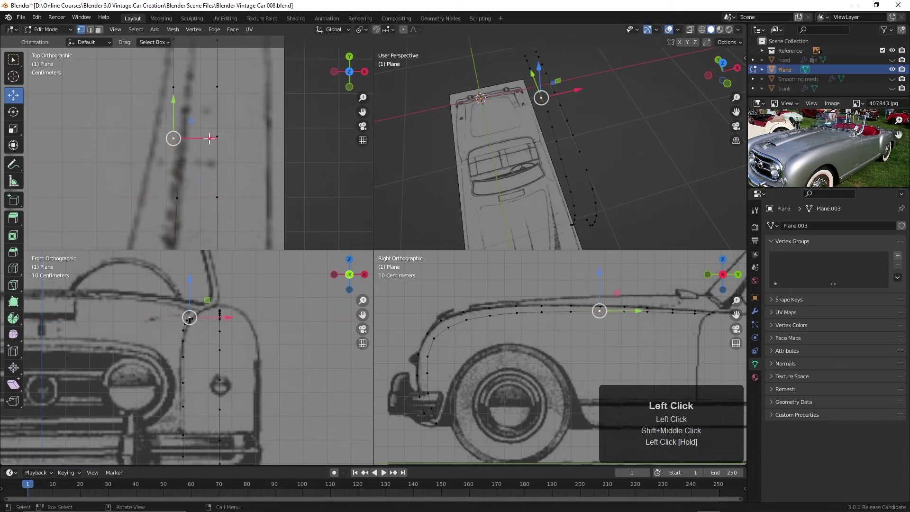
pyautogui.moveTo(213, 138); pyautogui.dragTo(220, 138)
# - Shift the next two inner-chain vertices outward along X onto the fender line beside the rear part of the hood
pyautogui.keyDown('shift'); pyautogui.moveTo(212, 85); pyautogui.dragTo(220, 158, button='middle'); pyautogui.keyUp('shift')
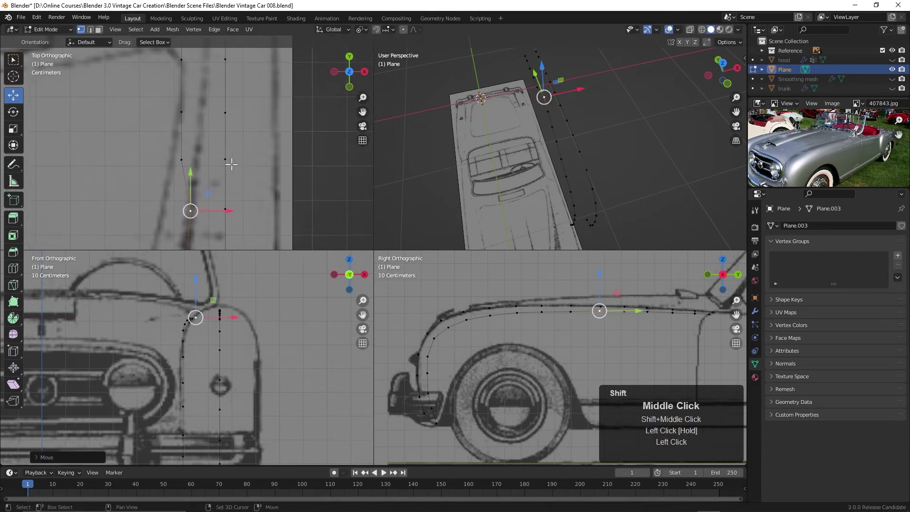
pyautogui.click(181, 159)
pyautogui.moveTo(225, 159); pyautogui.dragTo(240, 165)
pyautogui.keyDown('shift'); pyautogui.moveTo(198, 115); pyautogui.dragTo(200, 166, button='middle'); pyautogui.keyUp('shift')
pyautogui.click(184, 162)
pyautogui.moveTo(228, 163); pyautogui.dragTo(248, 167)
# - Shift the remaining rear vertices of the inner chain outward along X so it runs up to the windshield corner
pyautogui.keyDown('shift'); pyautogui.moveTo(236, 142); pyautogui.dragTo(237, 188, button='middle'); pyautogui.keyUp('shift')
pyautogui.click(184, 156)
pyautogui.moveTo(226, 156); pyautogui.dragTo(251, 163)
pyautogui.keyDown('shift'); pyautogui.moveTo(238, 136); pyautogui.dragTo(238, 171, button='middle'); pyautogui.keyUp('shift')
pyautogui.click(186, 145)
pyautogui.click(186, 145)
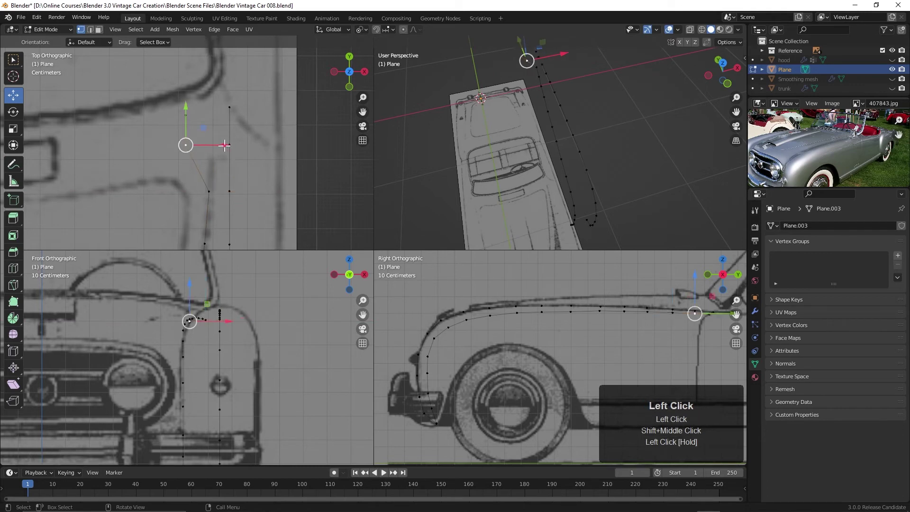
pyautogui.moveTo(226, 148); pyautogui.dragTo(253, 152)
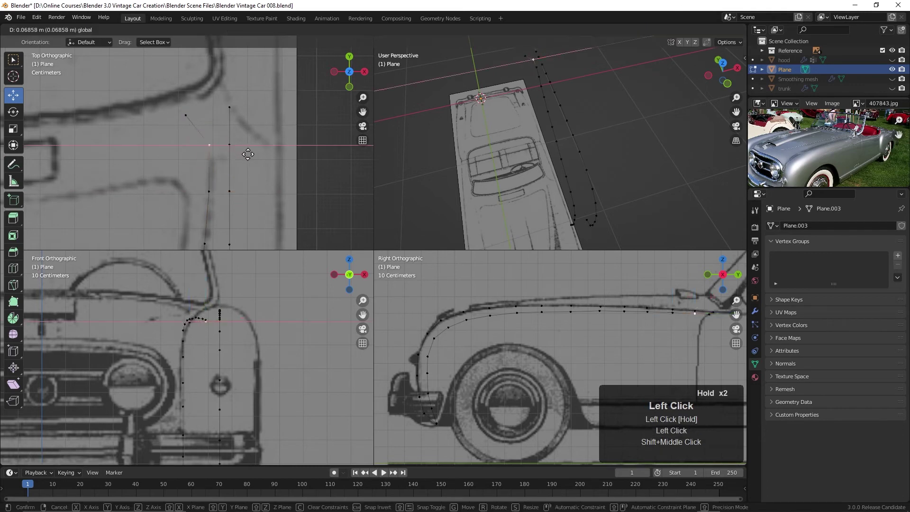
pyautogui.click(185, 115)
pyautogui.moveTo(223, 115); pyautogui.dragTo(252, 117)
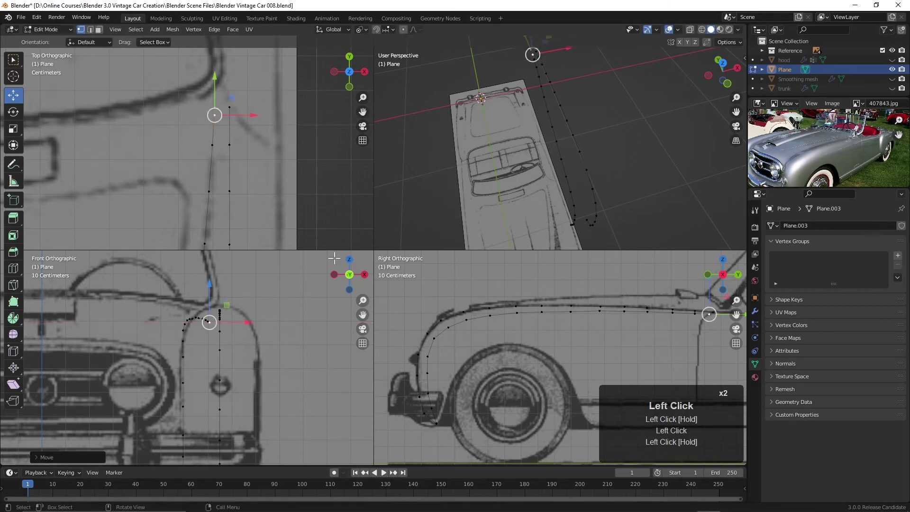
pyautogui.moveTo(631, 196); pyautogui.dragTo(567, 164, button='middle')
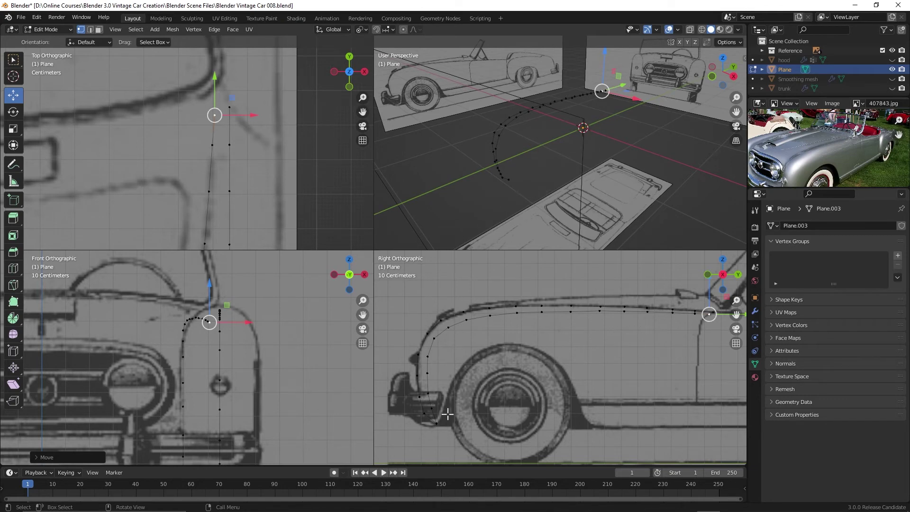
# - Duplicate the first profile's lowest vertex about 0.12 m outward along X, then move the copy slightly up and rearward in the side view
pyautogui.keyDown('shift'); pyautogui.moveTo(228, 445); pyautogui.dragTo(213, 375, button='middle'); pyautogui.keyUp('shift')
pyautogui.click(221, 373)
pyautogui.keyDown('shift'); pyautogui.moveTo(299, 380); pyautogui.dragTo(288, 382, button='middle'); pyautogui.keyUp('shift')
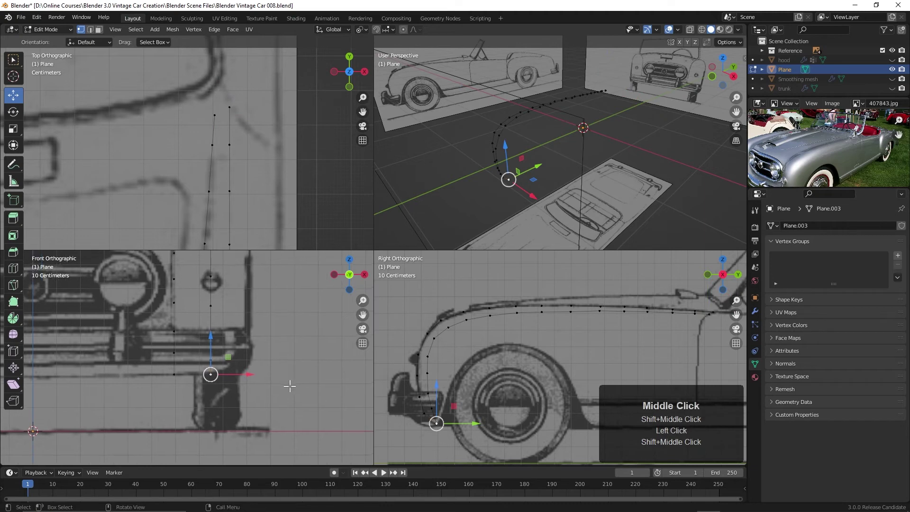
pyautogui.hotkey('shift', 'd')
pyautogui.press('x')
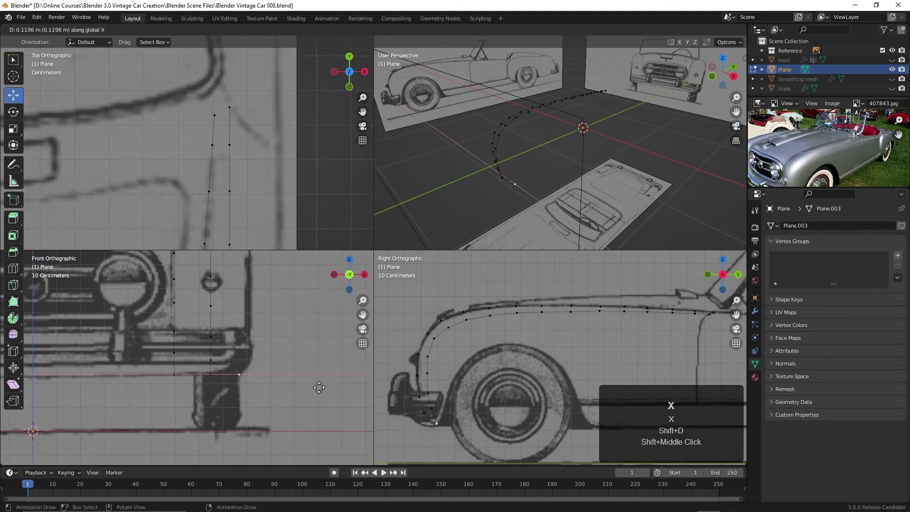
pyautogui.click(320, 386)
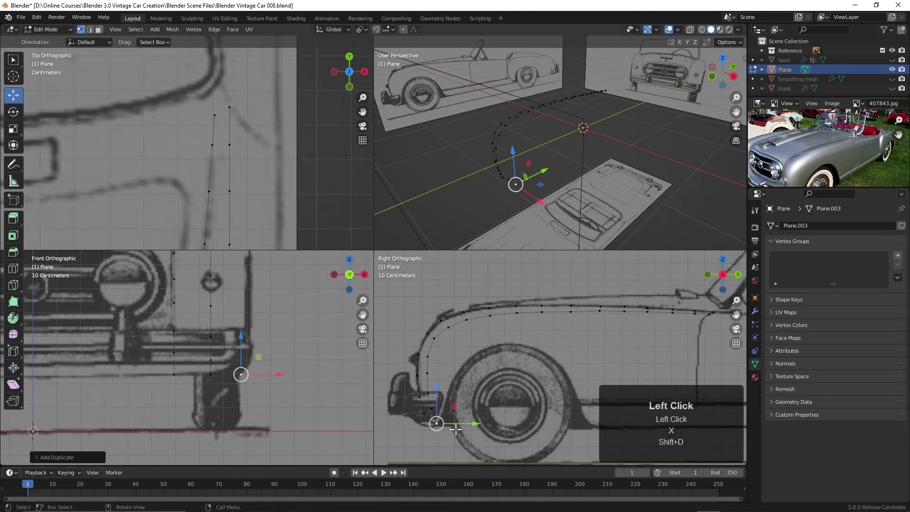
pyautogui.press('g')
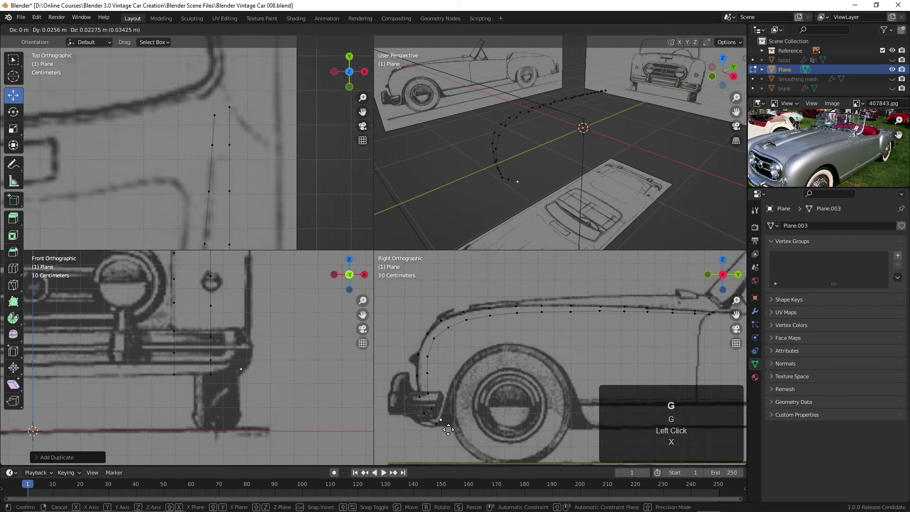
pyautogui.click(448, 427)
# - Move the duplicated vertex about 0.03 m back inward along X in the front view
pyautogui.keyDown('shift'); pyautogui.moveTo(498, 431); pyautogui.dragTo(570, 406, button='middle'); pyautogui.keyUp('shift')
pyautogui.keyDown('shift'); pyautogui.scroll(1, 484, 406); pyautogui.keyUp('shift')
pyautogui.scroll(2, 484, 406)
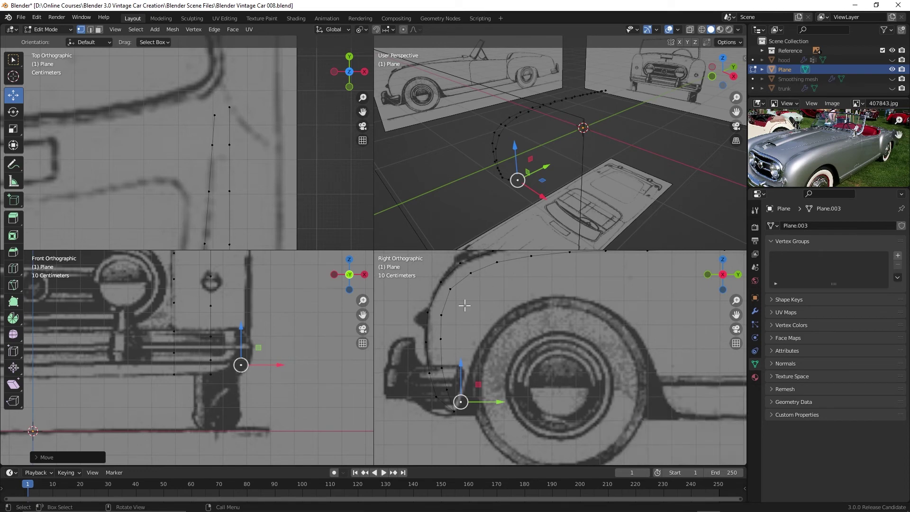
pyautogui.keyDown('shift'); pyautogui.moveTo(301, 321); pyautogui.dragTo(308, 384, button='middle'); pyautogui.keyUp('shift')
pyautogui.scroll(-4, 274, 205)
pyautogui.keyDown('shift'); pyautogui.moveTo(274, 205); pyautogui.dragTo(275, 169, button='middle'); pyautogui.keyUp('shift')
pyautogui.scroll(-4, 258, 170)
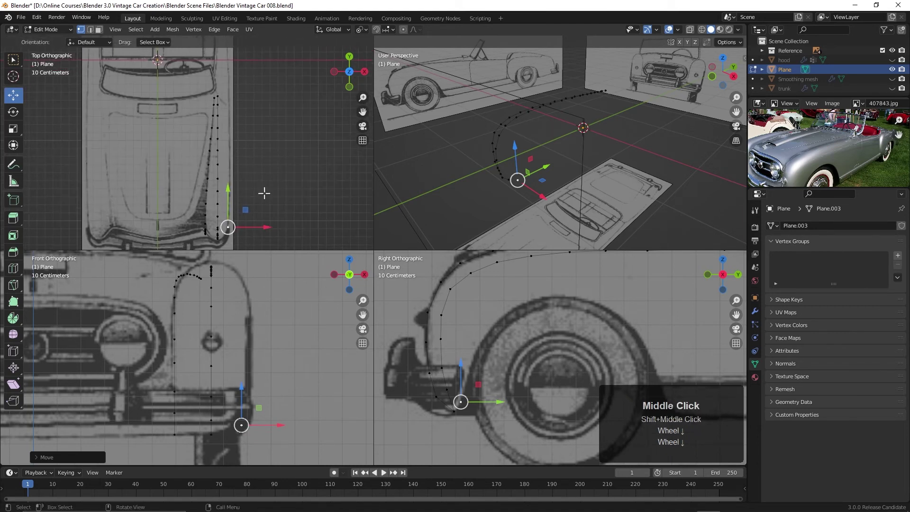
pyautogui.moveTo(278, 426); pyautogui.dragTo(274, 428)
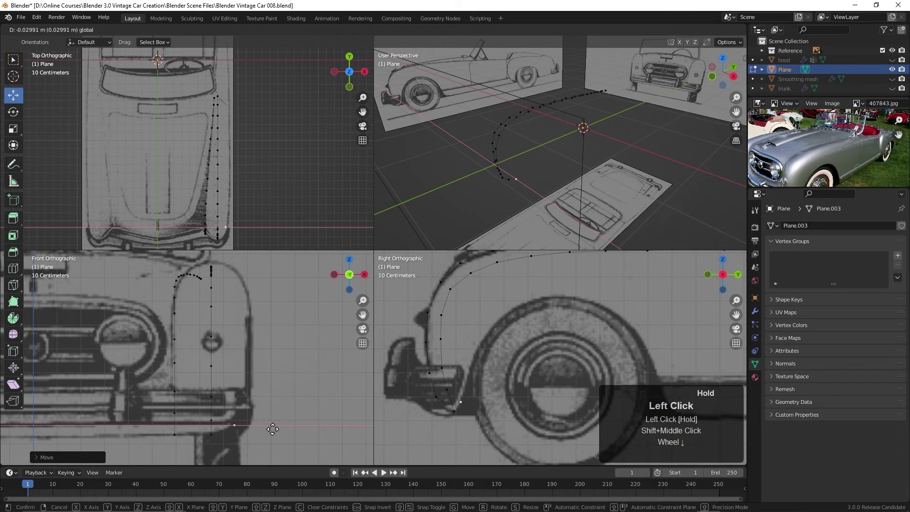
pyautogui.moveTo(272, 429); pyautogui.dragTo(273, 429)
# - Extrude a third, outer vertex chain from the duplicated vertex up the fender's front and around its upper curve in the side view
pyautogui.keyDown('shift'); pyautogui.moveTo(488, 403); pyautogui.dragTo(484, 408, button='middle'); pyautogui.keyUp('shift')
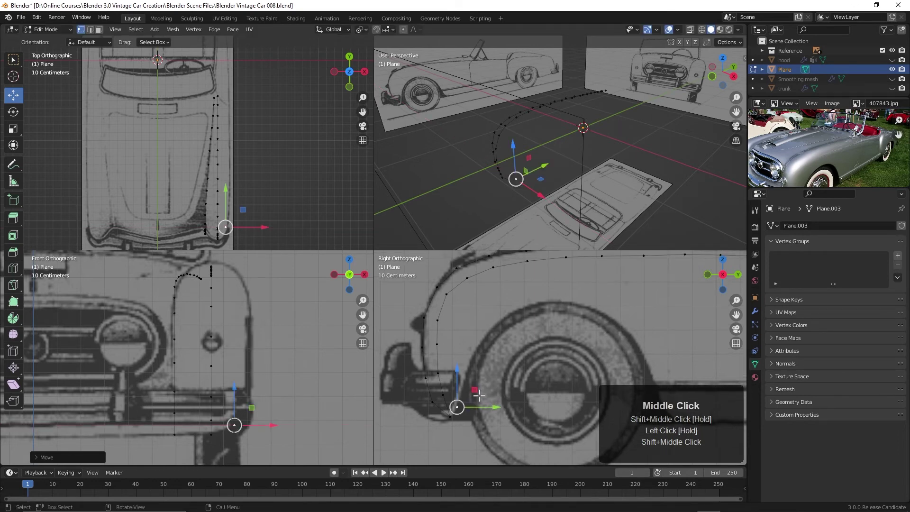
pyautogui.keyDown('ctrl'); pyautogui.rightClick(449, 392); pyautogui.keyUp('ctrl')
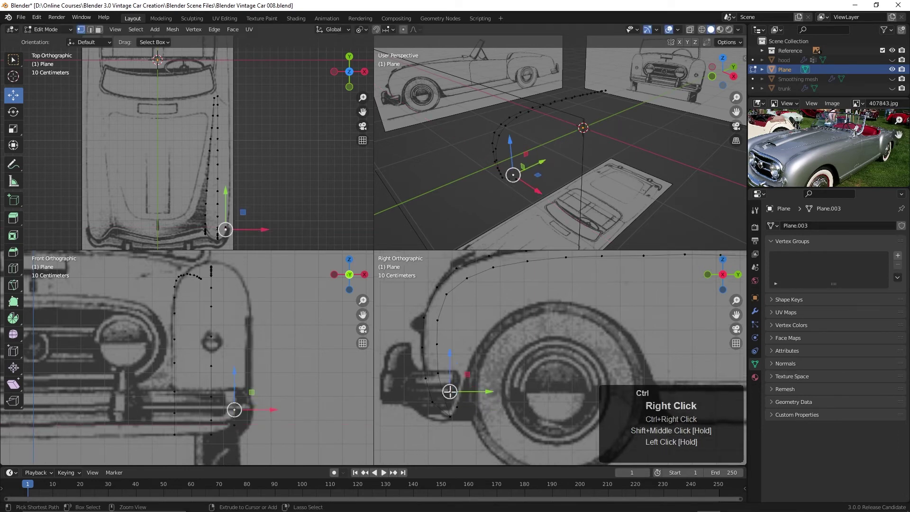
pyautogui.keyDown('ctrl'); pyautogui.rightClick(445, 367); pyautogui.keyUp('ctrl')
pyautogui.keyDown('ctrl'); pyautogui.rightClick(446, 343); pyautogui.keyUp('ctrl')
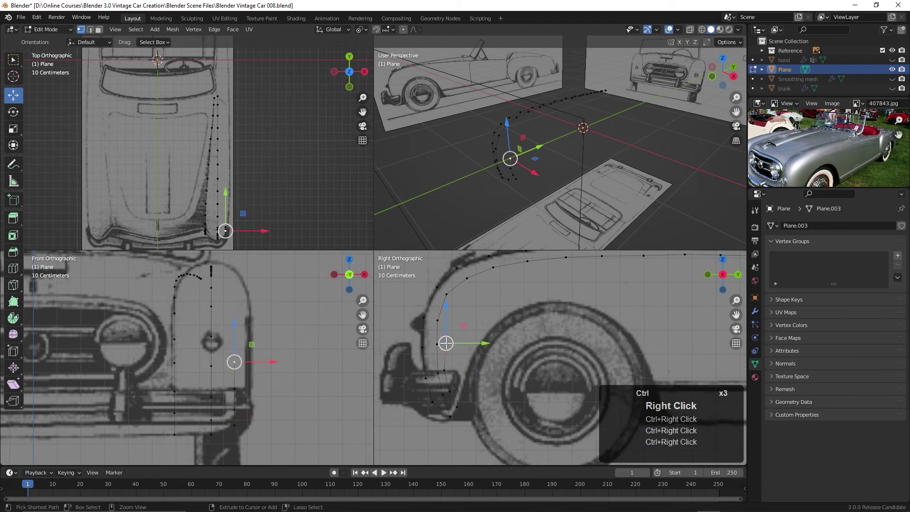
pyautogui.keyDown('ctrl'); pyautogui.rightClick(450, 320); pyautogui.keyUp('ctrl')
pyautogui.keyDown('ctrl'); pyautogui.rightClick(459, 298); pyautogui.keyUp('ctrl')
pyautogui.keyDown('ctrl'); pyautogui.rightClick(474, 291); pyautogui.keyUp('ctrl')
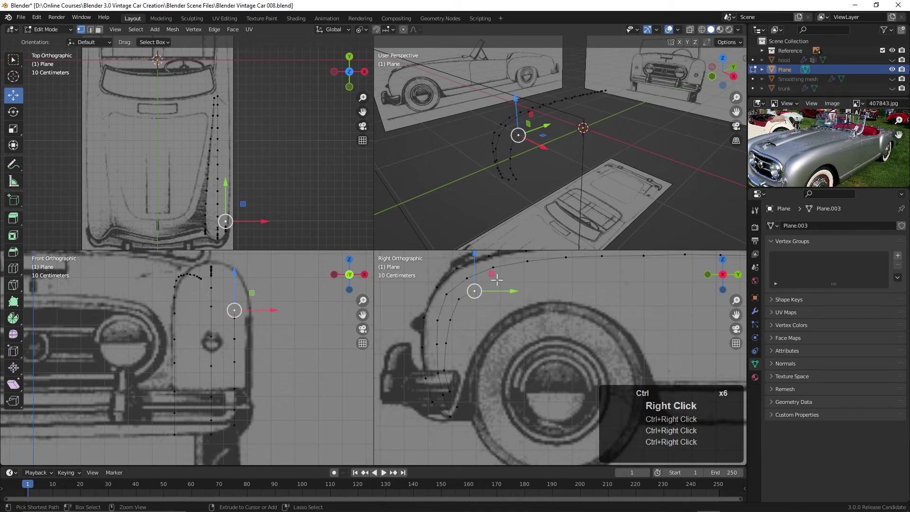
pyautogui.keyDown('ctrl'); pyautogui.rightClick(497, 280); pyautogui.keyUp('ctrl')
pyautogui.keyDown('ctrl'); pyautogui.rightClick(530, 274); pyautogui.keyUp('ctrl')
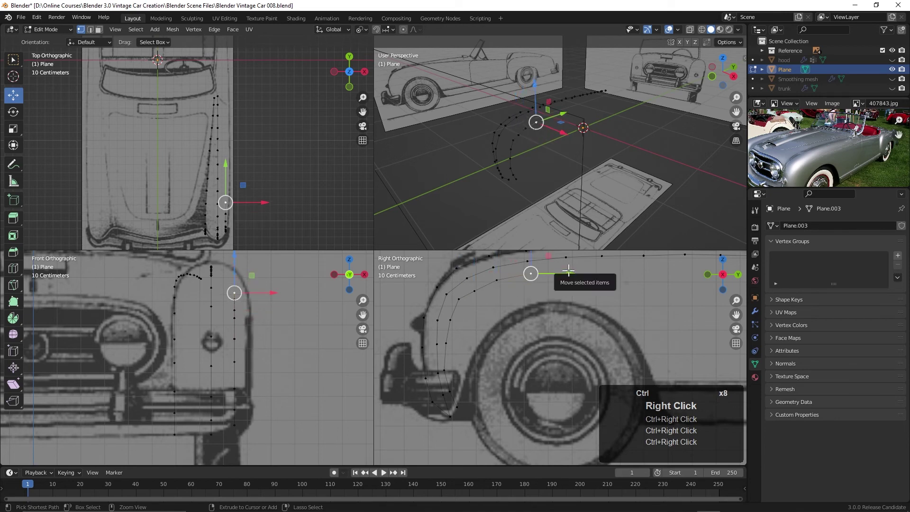
pyautogui.keyDown('ctrl'); pyautogui.rightClick(568, 270); pyautogui.keyUp('ctrl')
# - Extend the outer chain rearward above the front wheel to the door line, below the inner chain
pyautogui.keyDown('shift'); pyautogui.moveTo(666, 296); pyautogui.dragTo(561, 334, button='middle'); pyautogui.keyUp('shift')
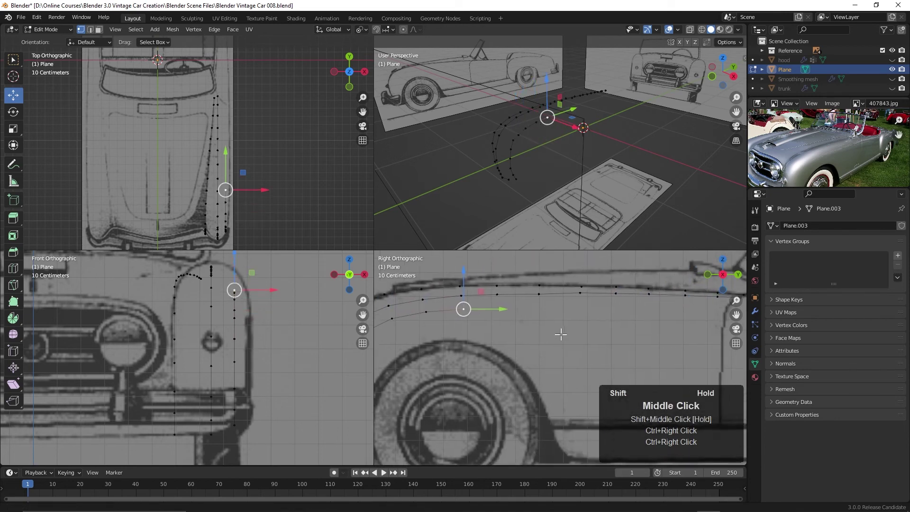
pyautogui.keyDown('ctrl'); pyautogui.rightClick(499, 310); pyautogui.keyUp('ctrl')
pyautogui.keyDown('ctrl'); pyautogui.rightClick(540, 308); pyautogui.keyUp('ctrl')
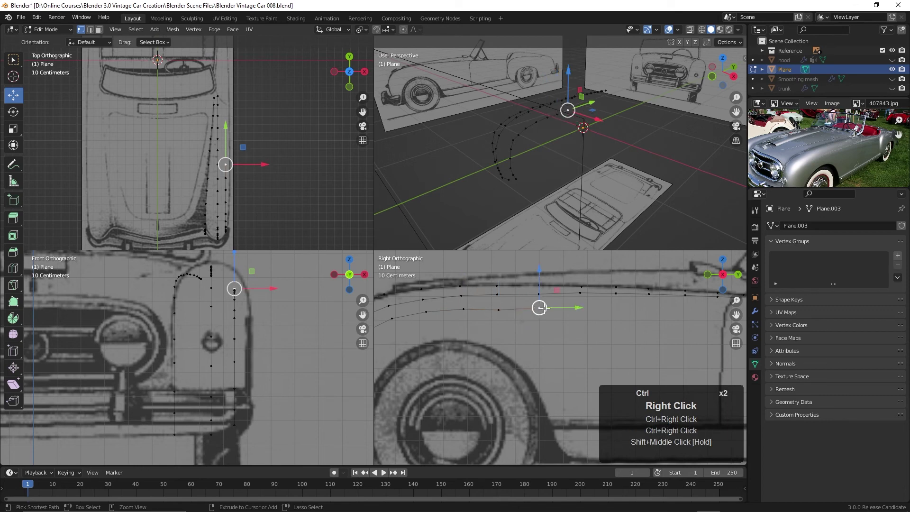
pyautogui.keyDown('ctrl'); pyautogui.rightClick(579, 307); pyautogui.keyUp('ctrl')
pyautogui.keyDown('ctrl'); pyautogui.rightClick(619, 308); pyautogui.keyUp('ctrl')
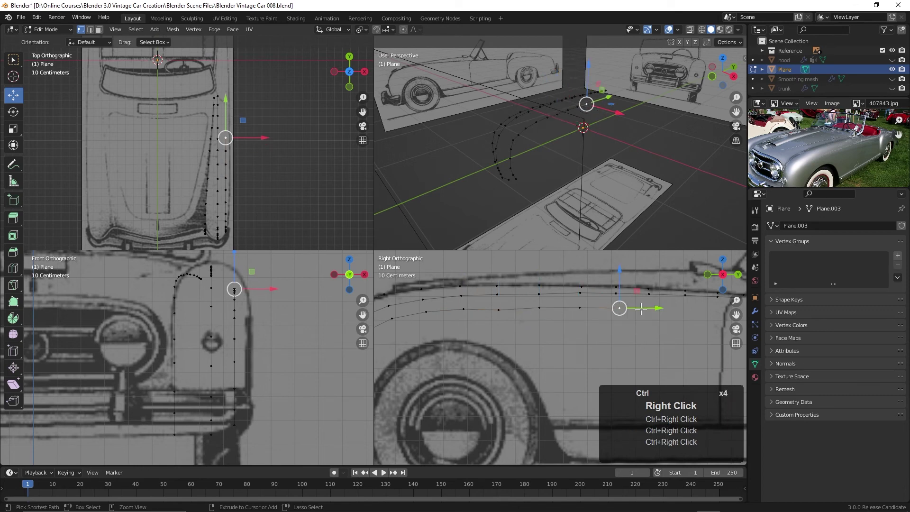
pyautogui.keyDown('ctrl'); pyautogui.rightClick(651, 309); pyautogui.keyUp('ctrl')
pyautogui.keyDown('ctrl'); pyautogui.rightClick(688, 309); pyautogui.keyUp('ctrl')
pyautogui.keyDown('ctrl'); pyautogui.rightClick(720, 311); pyautogui.keyUp('ctrl')
# - Raise the outer-chain vertex above the rear half of the front wheel slightly along Z to smooth the curve
pyautogui.click(497, 310)
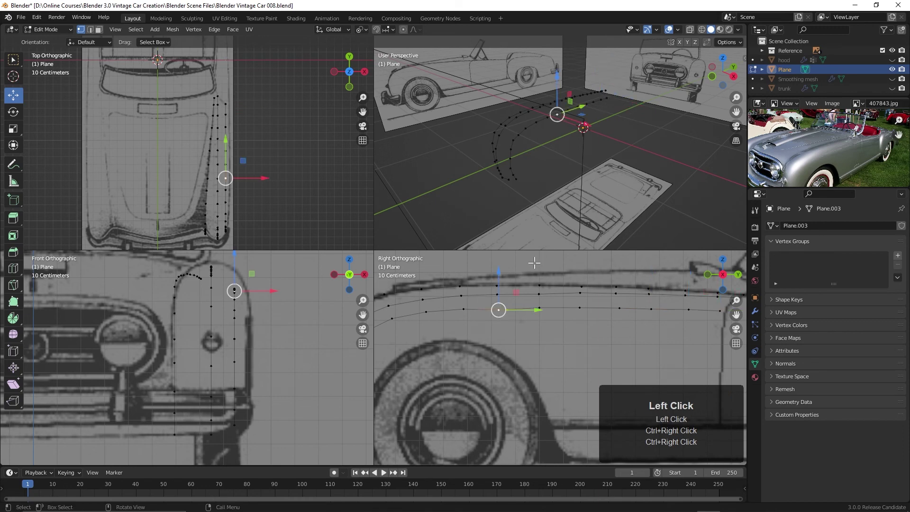
pyautogui.click(498, 272)
pyautogui.moveTo(498, 273); pyautogui.dragTo(539, 258)
pyautogui.click(539, 294)
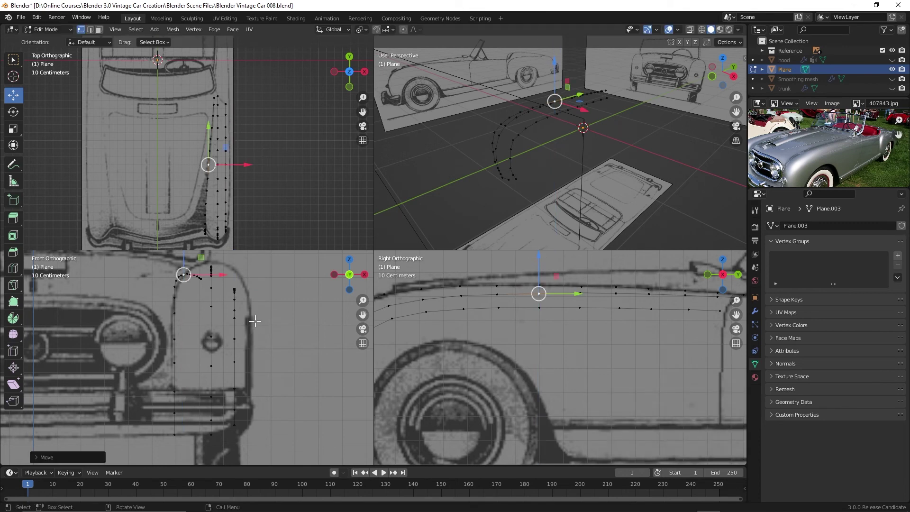
# - Fill a face between the four lowest vertices of the inner and first profiles behind the front bumper
pyautogui.scroll(-2, 251, 332)
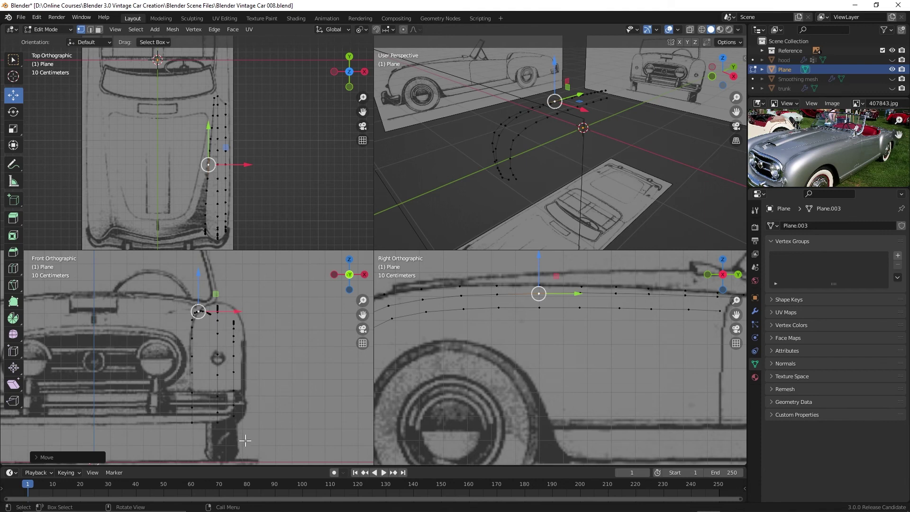
pyautogui.keyDown('shift'); pyautogui.moveTo(238, 381); pyautogui.dragTo(212, 361, button='middle'); pyautogui.keyUp('shift')
pyautogui.scroll(2, 246, 351)
pyautogui.scroll(3, 224, 350)
pyautogui.click(192, 383)
pyautogui.keyDown('shift'); pyautogui.click(249, 383); pyautogui.keyUp('shift')
pyautogui.keyDown('shift'); pyautogui.click(249, 355); pyautogui.keyUp('shift')
pyautogui.keyDown('shift'); pyautogui.click(186, 345); pyautogui.keyUp('shift')
pyautogui.press('f')
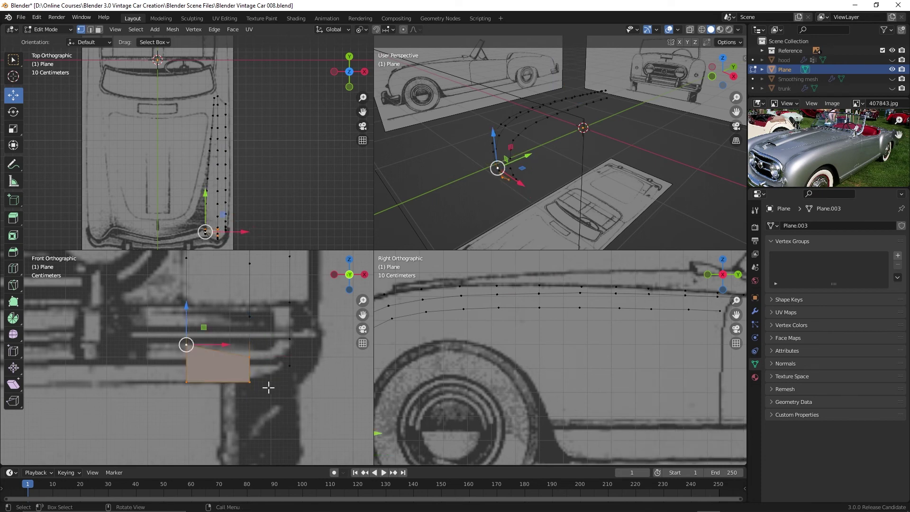
# - From the first bumper face's upper edge, fill faces between the inner and middle profiles up the fender's front curve, with the perspective view maximized
pyautogui.click(187, 345)
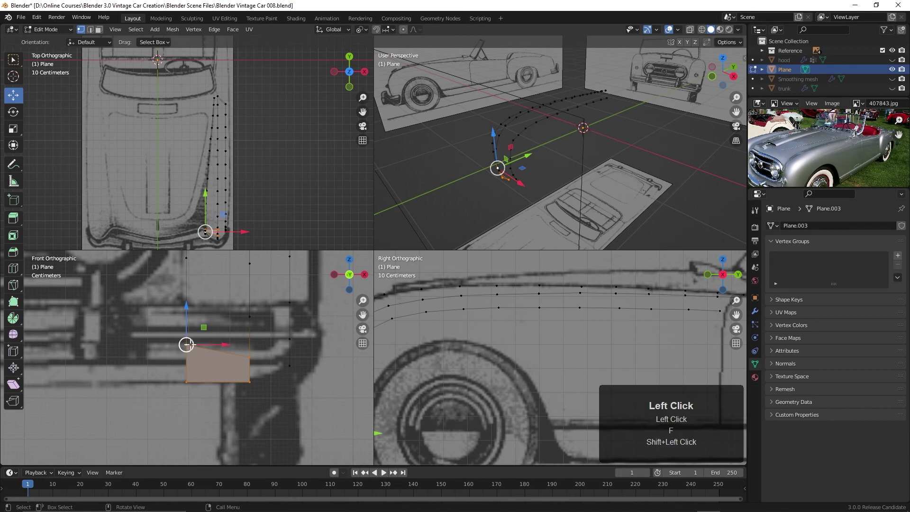
pyautogui.keyDown('shift'); pyautogui.click(249, 355); pyautogui.keyUp('shift')
pyautogui.scroll(-4, 281, 368)
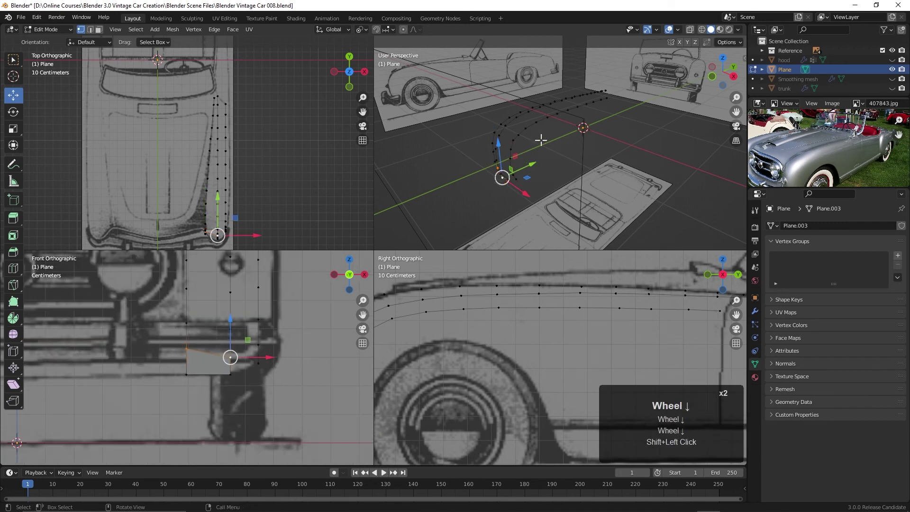
pyautogui.scroll(2, 569, 161)
pyautogui.keyDown('shift'); pyautogui.moveTo(538, 176); pyautogui.dragTo(544, 177, button='middle'); pyautogui.keyUp('shift')
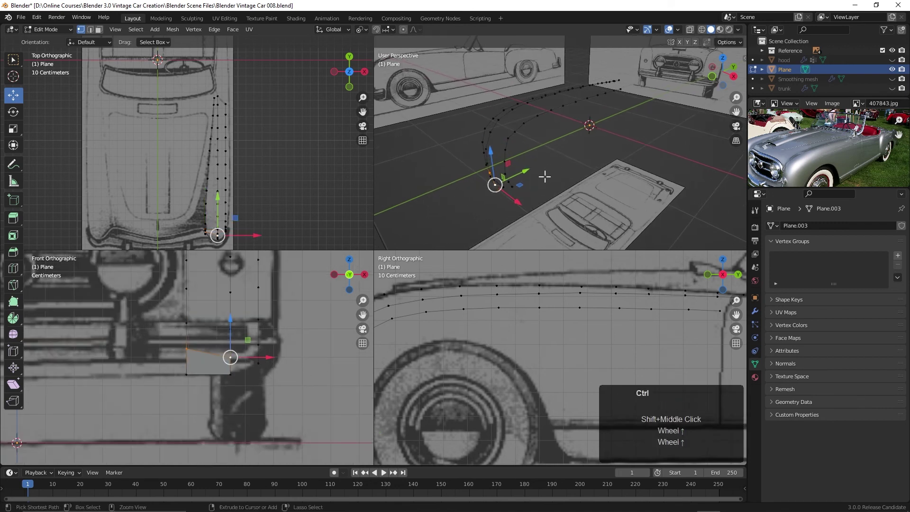
pyautogui.hotkey('ctrl', 'alt', 'q')
pyautogui.moveTo(396, 264); pyautogui.dragTo(437, 252, button='middle')
pyautogui.moveTo(335, 332); pyautogui.dragTo(315, 338, button='middle')
pyautogui.scroll(2, 312, 339)
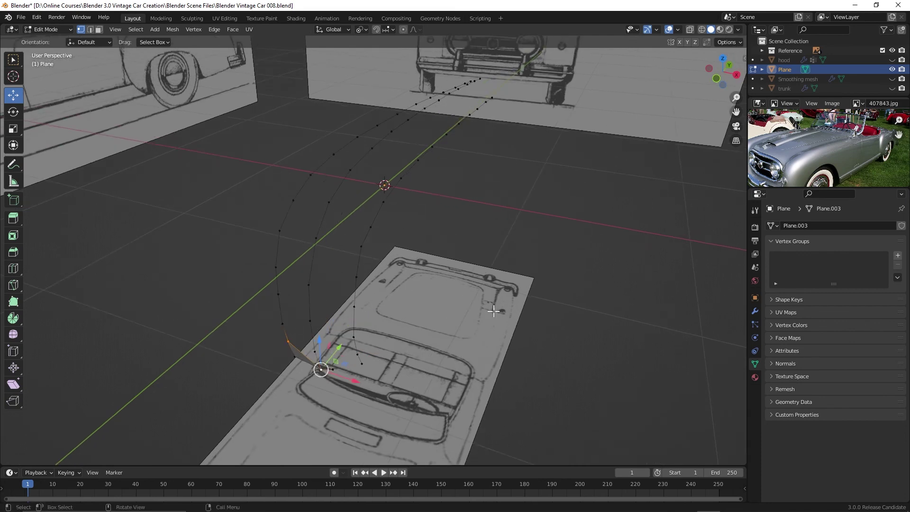
pyautogui.press('f')
pyautogui.press('f')
pyautogui.press('f')
pyautogui.press('f')
pyautogui.press('f')
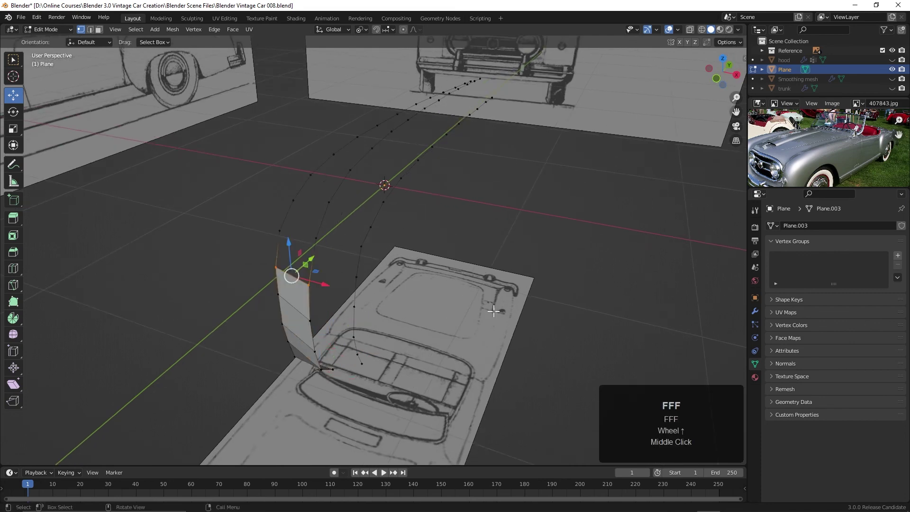
pyautogui.press('f')
pyautogui.press('f')
pyautogui.press('f')
pyautogui.press('f')
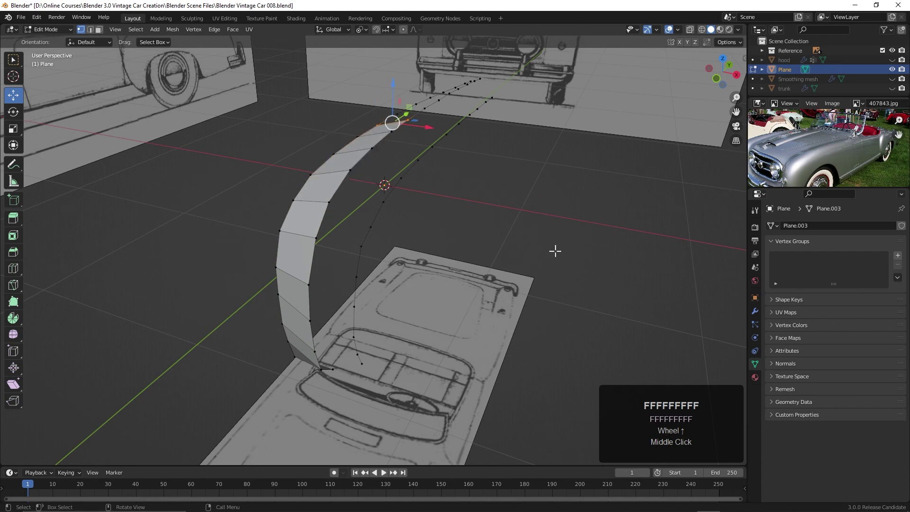
# - Continue filling faces between the inner and middle profiles along the fender's top to their rear ends
pyautogui.moveTo(577, 230); pyautogui.dragTo(578, 250, button='middle')
pyautogui.press('f')
pyautogui.press('f')
pyautogui.press('f')
pyautogui.press('f')
pyautogui.press('f')
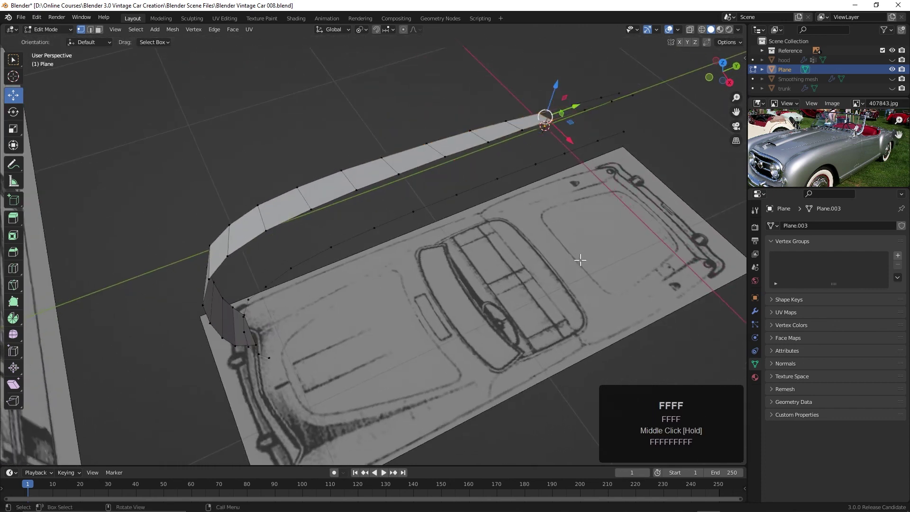
pyautogui.press('f')
pyautogui.press('f')
# - Fill a face between the lowest vertices of the middle and outer profiles at the fender's front
pyautogui.moveTo(360, 335); pyautogui.dragTo(369, 301, button='middle')
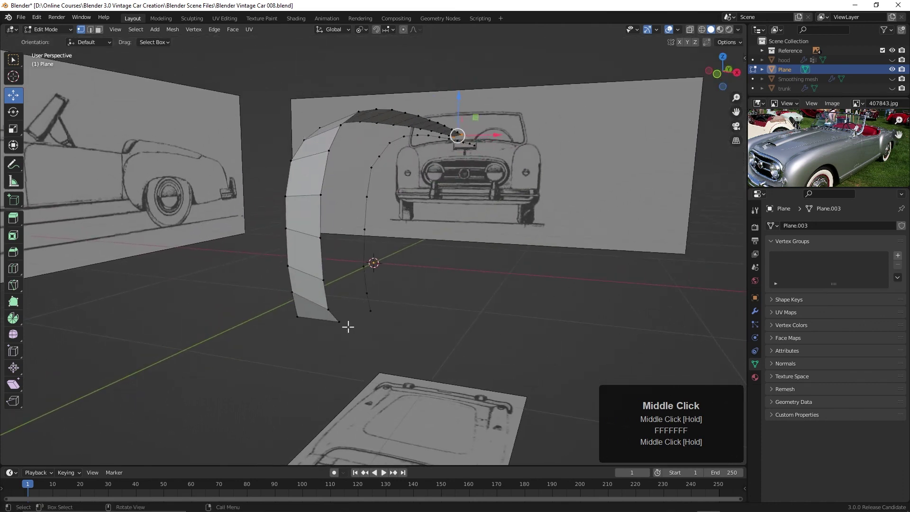
pyautogui.click(338, 321)
pyautogui.keyDown('shift'); pyautogui.click(328, 310); pyautogui.keyUp('shift')
pyautogui.keyDown('shift'); pyautogui.click(328, 310); pyautogui.keyUp('shift')
pyautogui.keyDown('shift'); pyautogui.click(369, 309); pyautogui.keyUp('shift')
pyautogui.moveTo(370, 309); pyautogui.dragTo(430, 321, button='middle')
pyautogui.press('f')
# - From that lowest face's upper edge, fill faces between the middle and outer profiles up the fender's front
pyautogui.middleClick(307, 339)
pyautogui.click(291, 338)
pyautogui.keyDown('shift'); pyautogui.click(325, 321); pyautogui.keyUp('shift')
pyautogui.press('f')
pyautogui.press('f')
pyautogui.press('f')
pyautogui.press('f')
pyautogui.press('f')
pyautogui.press('f')
pyautogui.press('f')
pyautogui.press('f')
pyautogui.press('f')
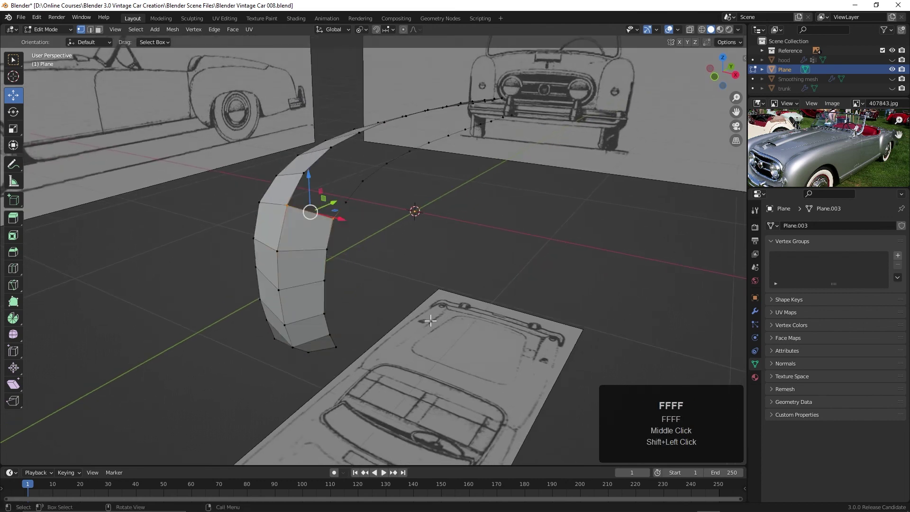
# - Fill the remaining faces between the middle and outer profiles over the fender's upper curve to the rear end
pyautogui.moveTo(508, 311); pyautogui.dragTo(462, 299, button='middle')
pyautogui.press('f')
pyautogui.press('f')
pyautogui.press('f')
pyautogui.press('f')
pyautogui.press('f')
pyautogui.scroll(-2, 529, 294)
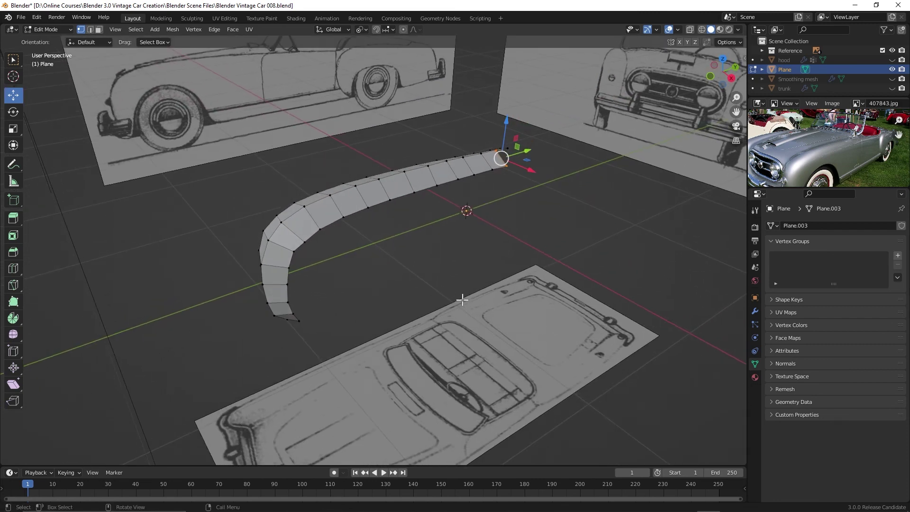
pyautogui.moveTo(436, 296); pyautogui.dragTo(446, 240, button='middle')
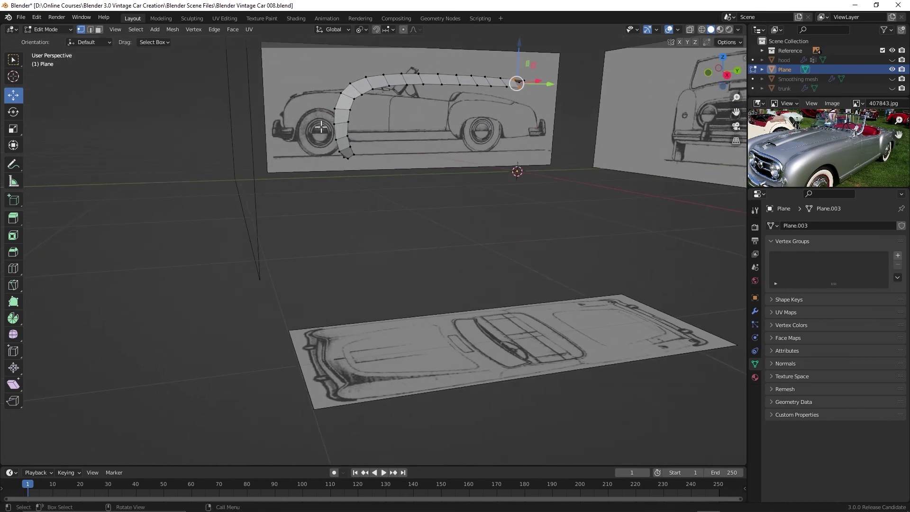
pyautogui.scroll(2, 315, 108)
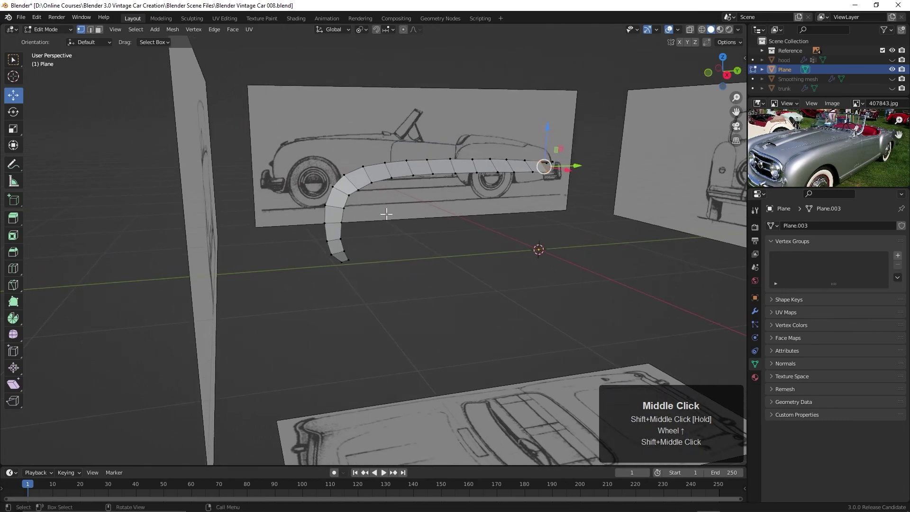